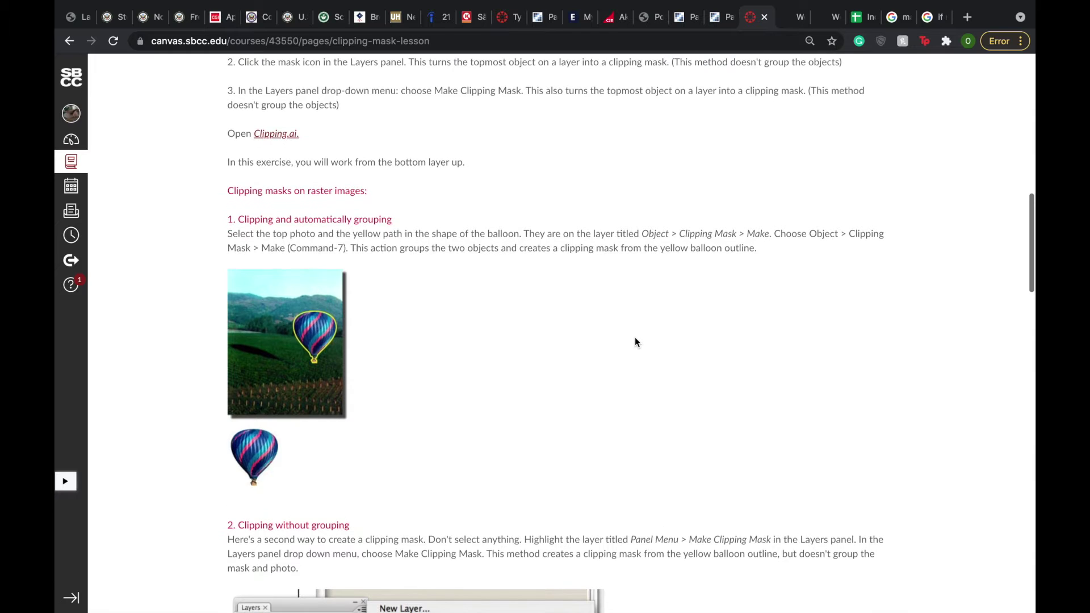
- Read the lesson's three clipping mask methods and raster image instructions, and switch to the Clipping.ai document in Illustrator
{"action": "scroll", "coordinate": [635, 338], "scroll_direction": "up", "scroll_amount": 5}
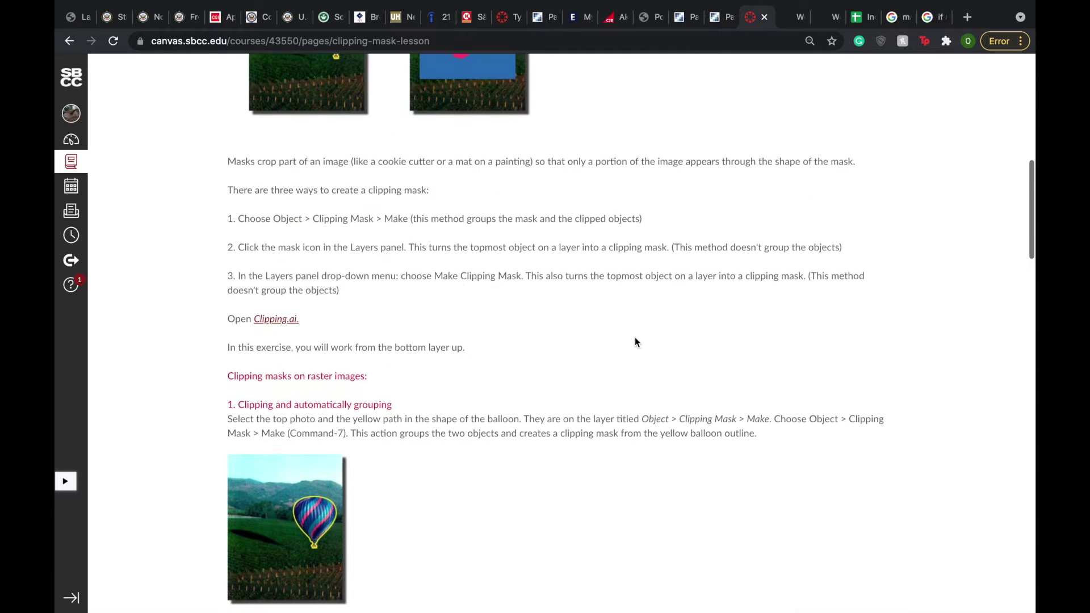
{"action": "scroll", "coordinate": [432, 329], "scroll_direction": "up", "scroll_amount": 2}
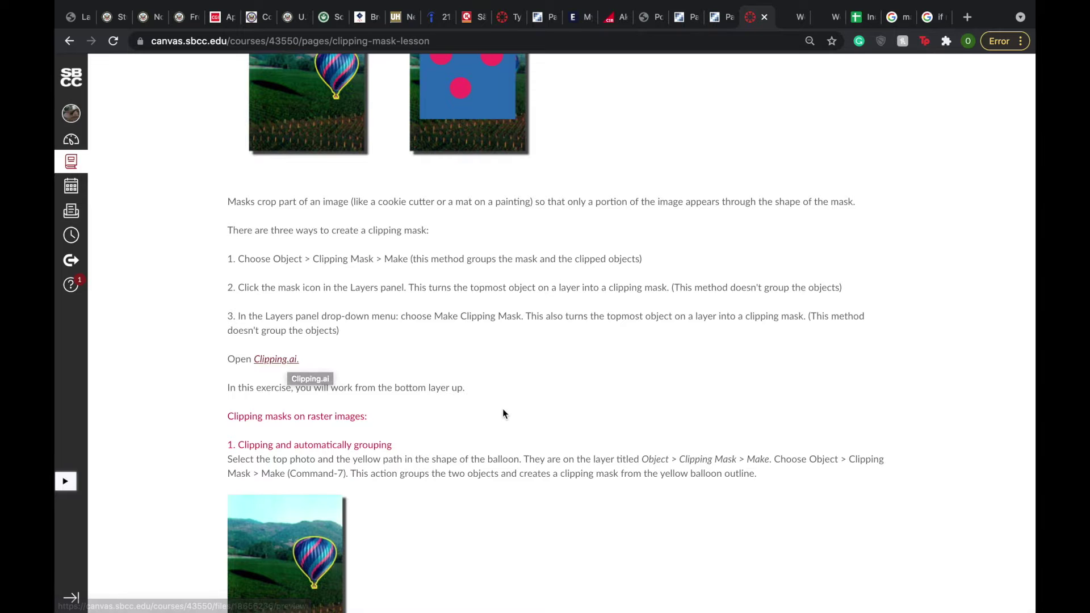
{"action": "scroll", "coordinate": [502, 408], "scroll_direction": "down", "scroll_amount": 5}
{"action": "mouse_move", "coordinate": [523, 587]}
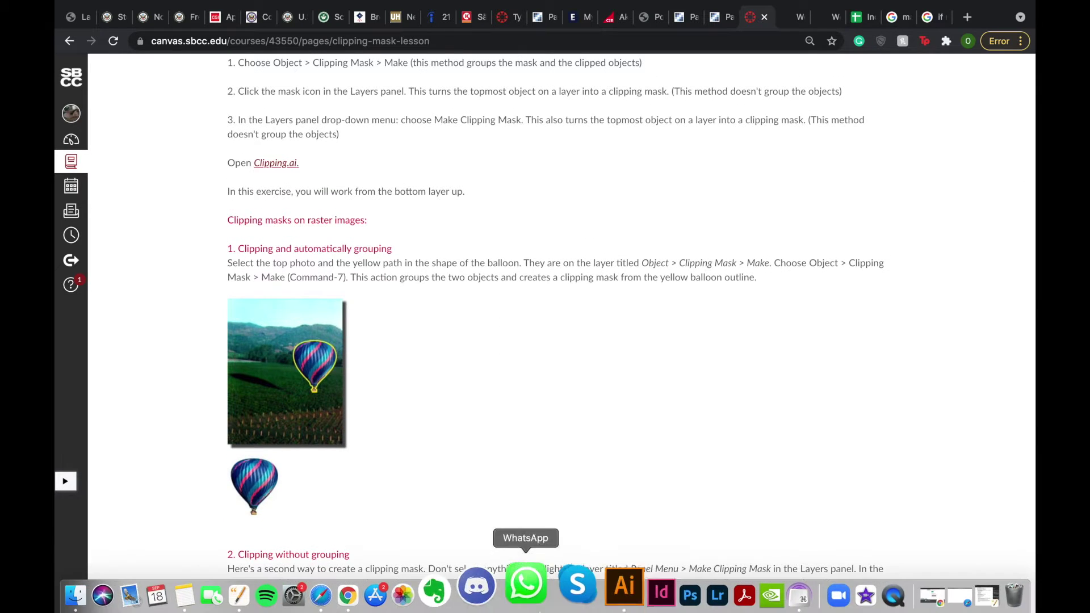
{"action": "left_click", "coordinate": [588, 584]}
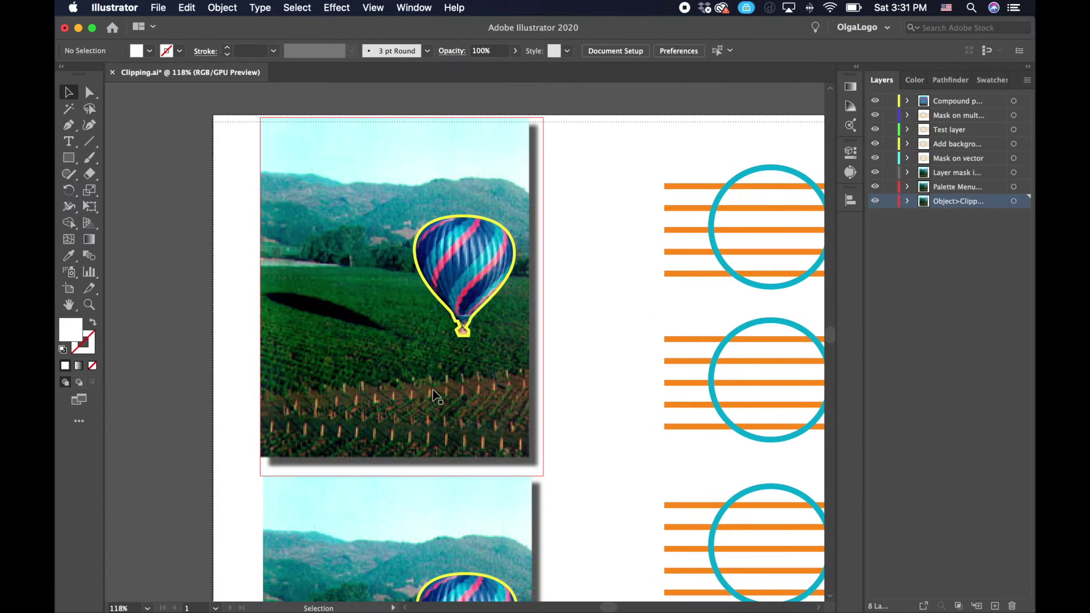
{"action": "scroll", "coordinate": [433, 392], "scroll_direction": "down", "scroll_amount": 3}
{"action": "scroll", "coordinate": [433, 394], "scroll_direction": "up", "scroll_amount": 3}
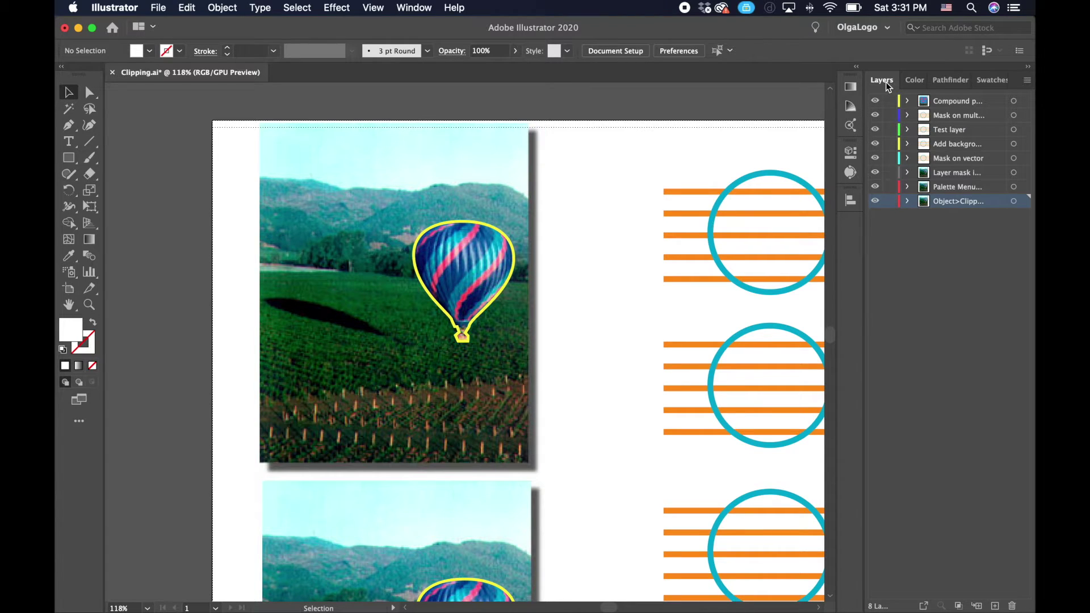
- Float the Layers panel on its own and dock it back into the group with Color, Pathfinder and Swatches
{"action": "left_click_drag", "start_coordinate": [888, 84], "coordinate": [702, 84]}
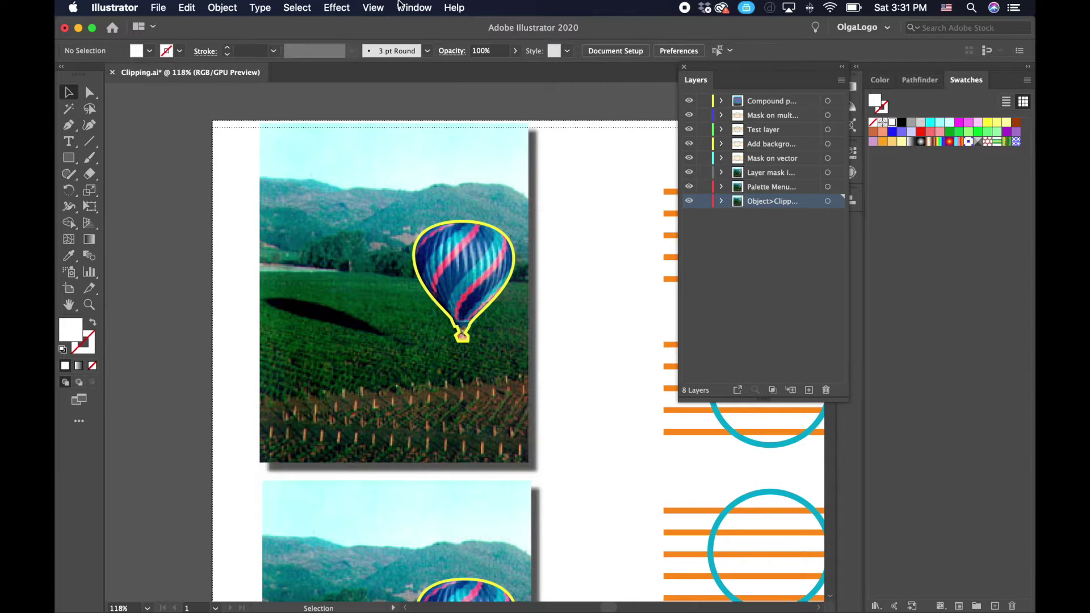
{"action": "left_click", "coordinate": [416, 7]}
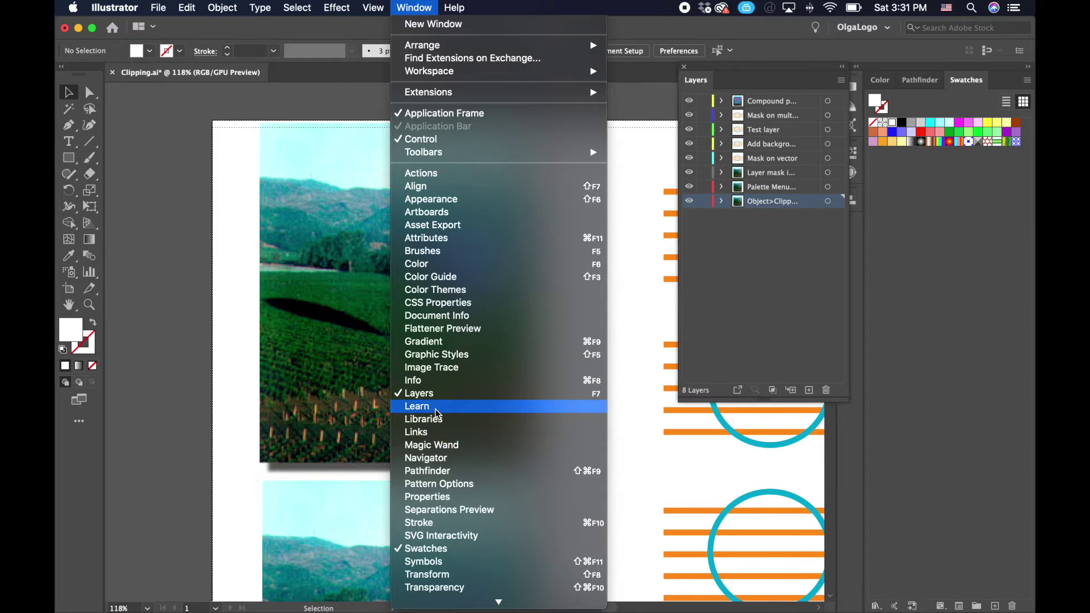
{"action": "key", "text": "Escape"}
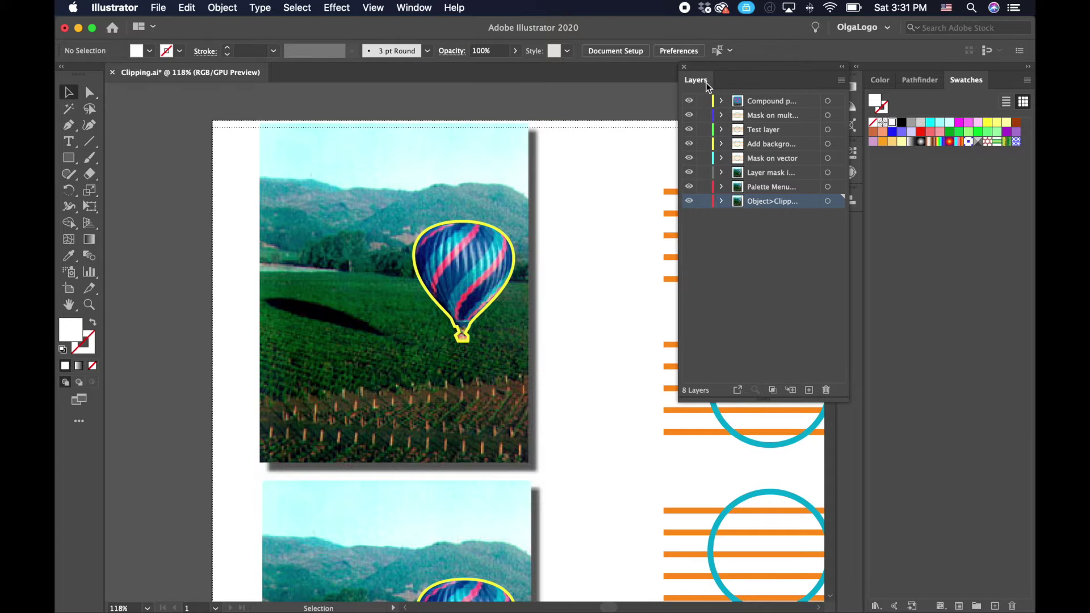
{"action": "left_click_drag", "start_coordinate": [738, 77], "coordinate": [946, 80]}
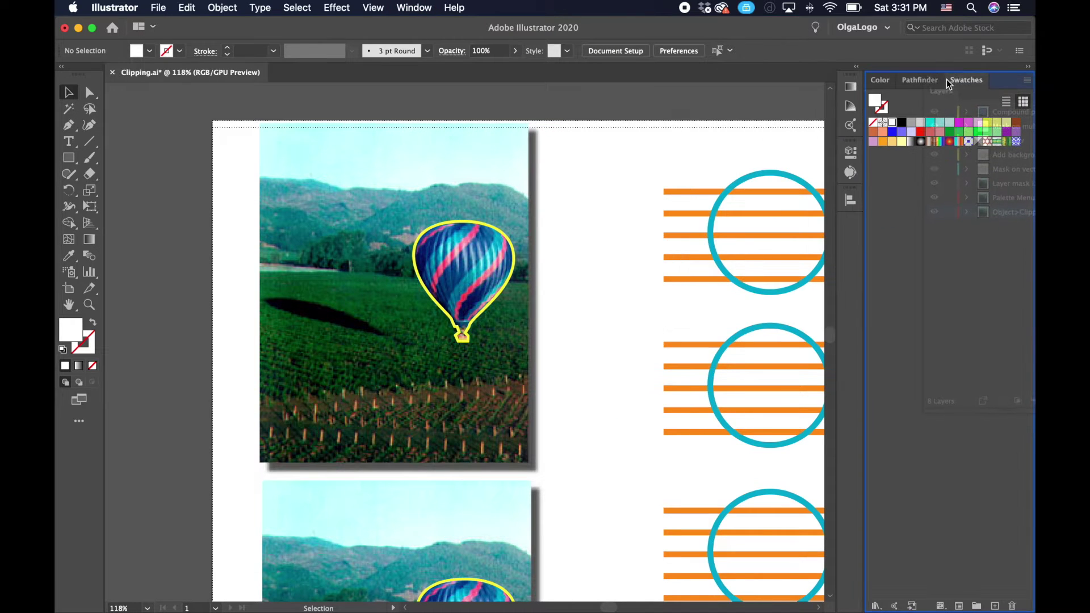
- Examine the first balloon photo and its layer, and compare them with the lesson's section on clipping and automatically grouping
{"action": "scroll", "coordinate": [502, 254], "scroll_direction": "right", "scroll_amount": 3}
{"action": "scroll", "coordinate": [502, 253], "scroll_direction": "left", "scroll_amount": 5}
{"action": "scroll", "coordinate": [503, 253], "scroll_direction": "down", "scroll_amount": 2}
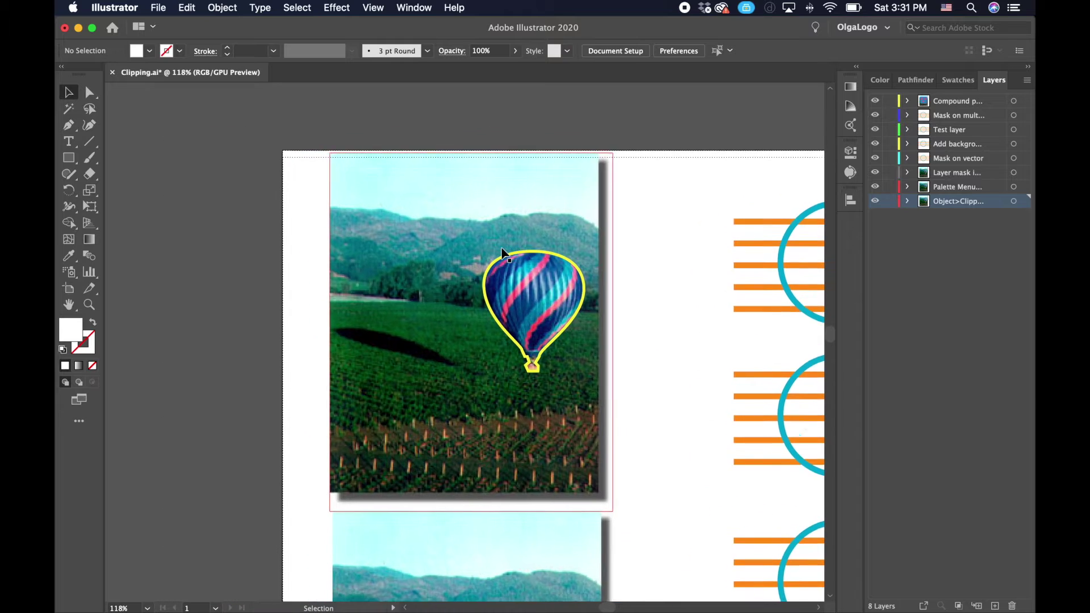
{"action": "scroll", "coordinate": [503, 254], "scroll_direction": "right", "scroll_amount": 2}
{"action": "scroll", "coordinate": [502, 254], "scroll_direction": "up", "scroll_amount": 1}
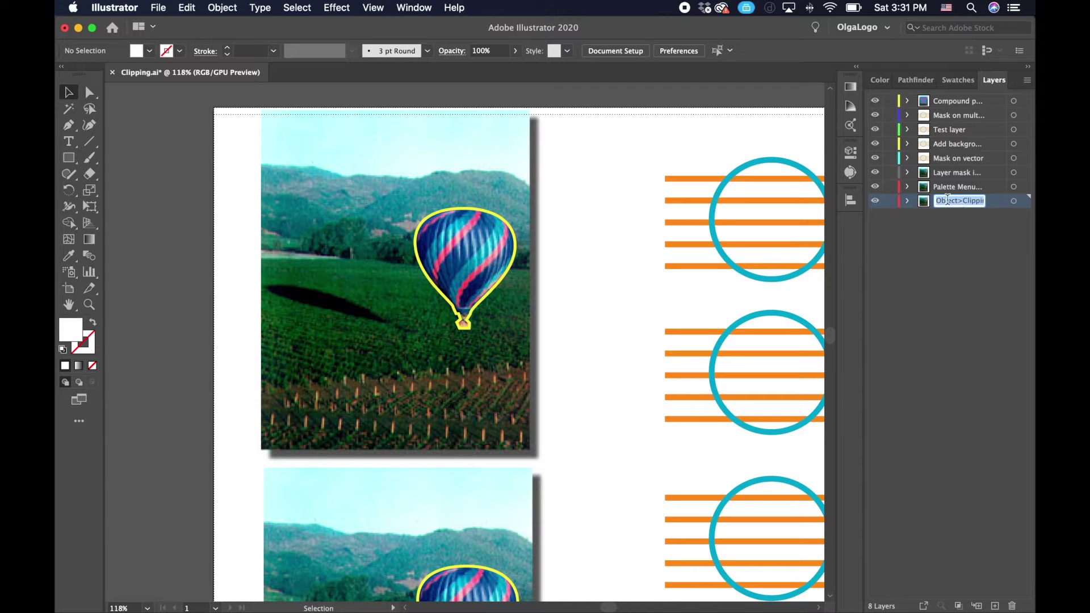
{"action": "left_click", "coordinate": [994, 219]}
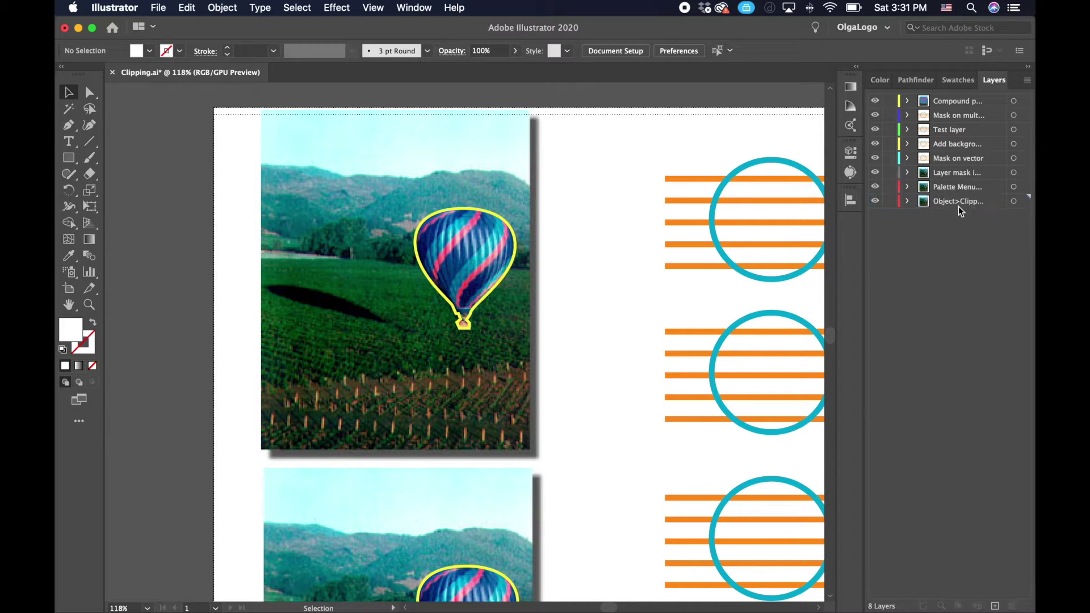
{"action": "key", "text": "ctrl+Right"}
{"action": "scroll", "coordinate": [421, 401], "scroll_direction": "down", "scroll_amount": 5}
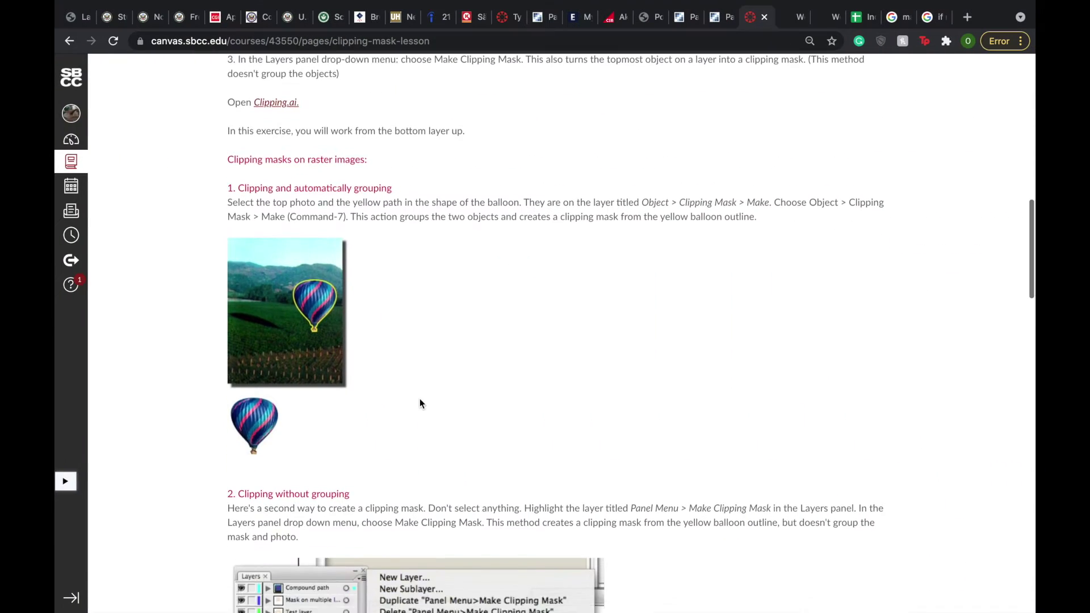
{"action": "scroll", "coordinate": [420, 402], "scroll_direction": "up", "scroll_amount": 5}
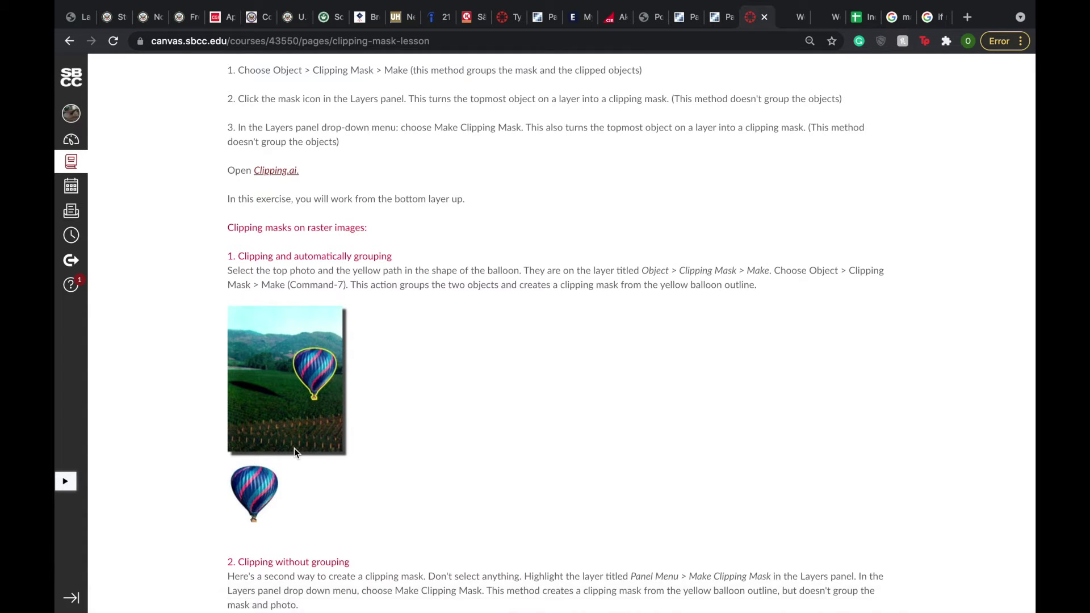
{"action": "key", "text": "super+Tab"}
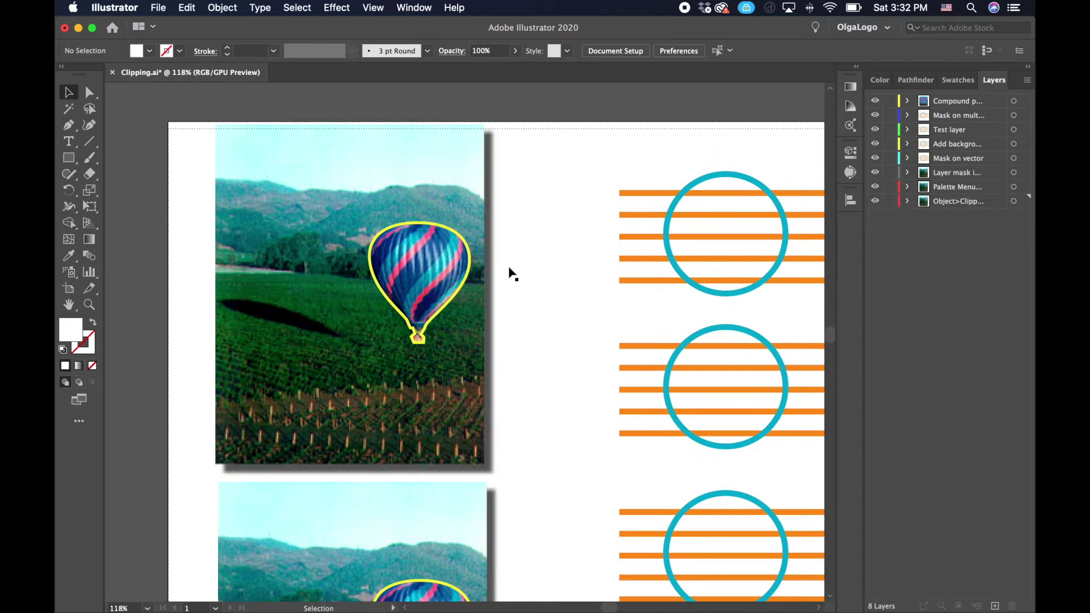
- Make a clipping mask from the yellow balloon outline and photo on the Object>Clipping Mask>Make layer, and deselect the artwork
{"action": "left_click", "coordinate": [1014, 201]}
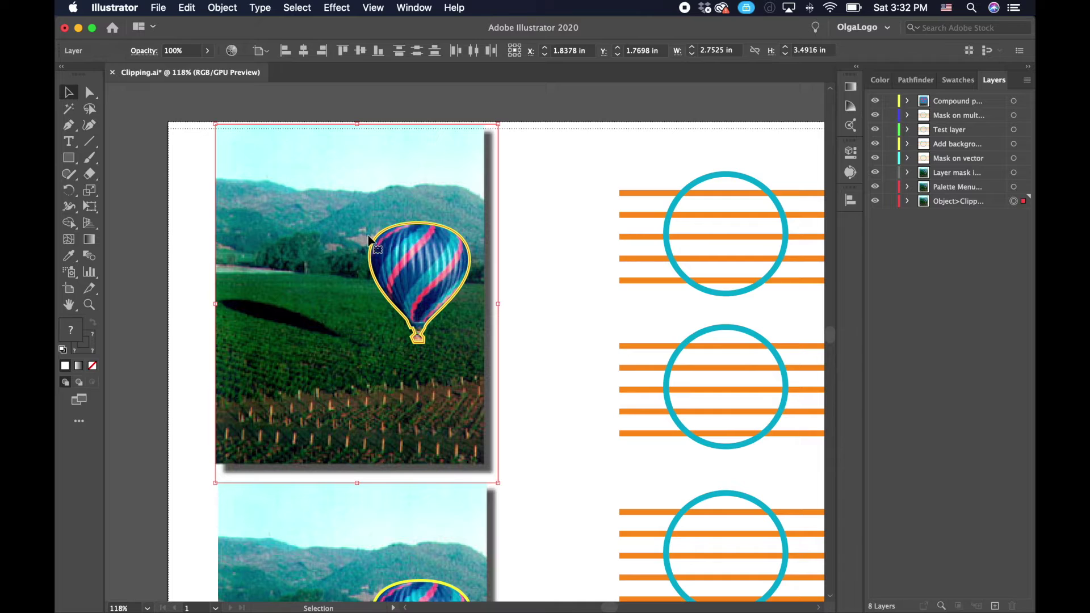
{"action": "left_click", "coordinate": [220, 8]}
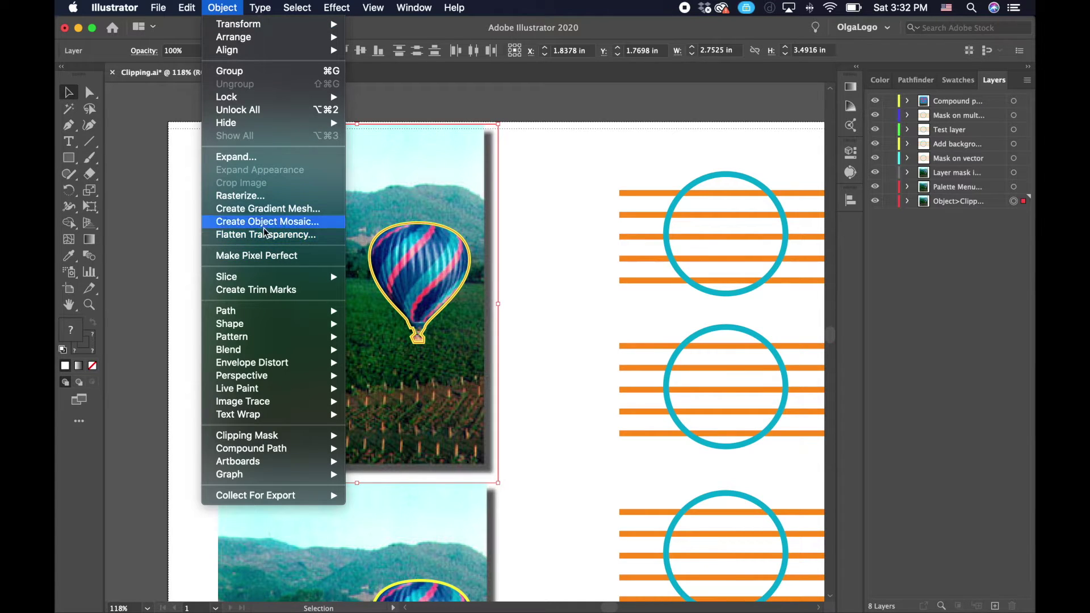
{"action": "mouse_move", "coordinate": [272, 435]}
{"action": "left_click", "coordinate": [357, 439]}
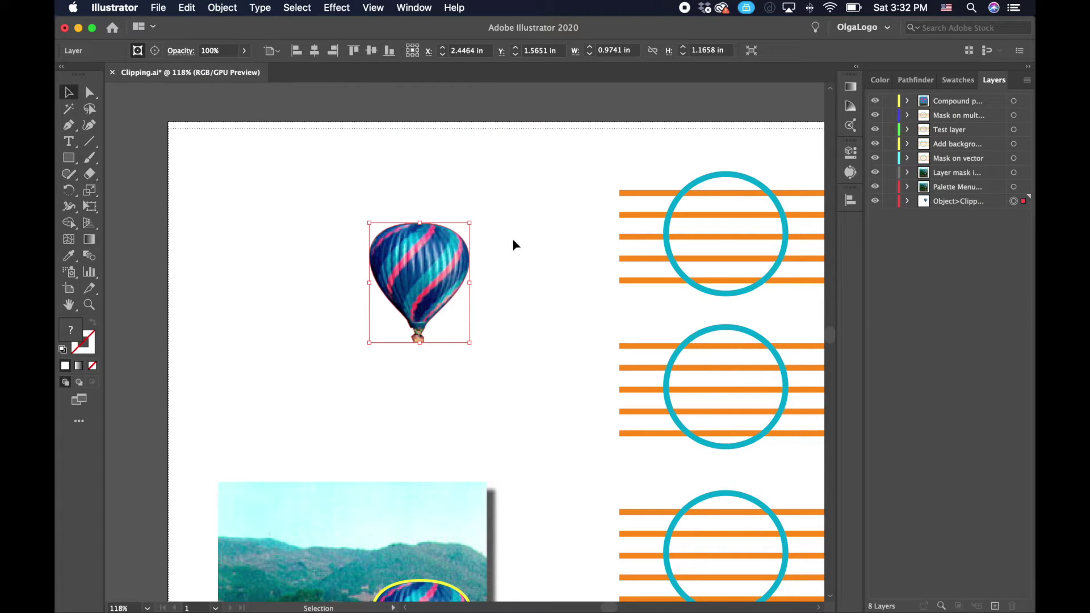
{"action": "left_click", "coordinate": [532, 182]}
- Inspect the clipped balloon's edges and basket up close
{"action": "scroll", "coordinate": [399, 343], "scroll_direction": "up", "scroll_amount": 2}
{"action": "scroll", "coordinate": [399, 342], "scroll_direction": "up", "scroll_amount": 2}
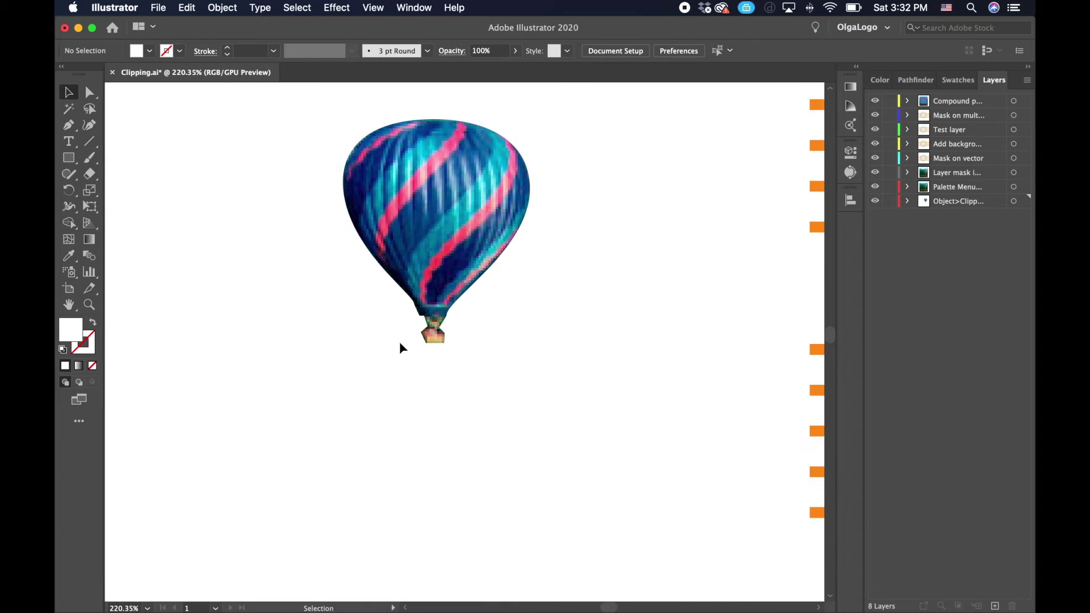
{"action": "scroll", "coordinate": [557, 328], "scroll_direction": "down", "scroll_amount": 3}
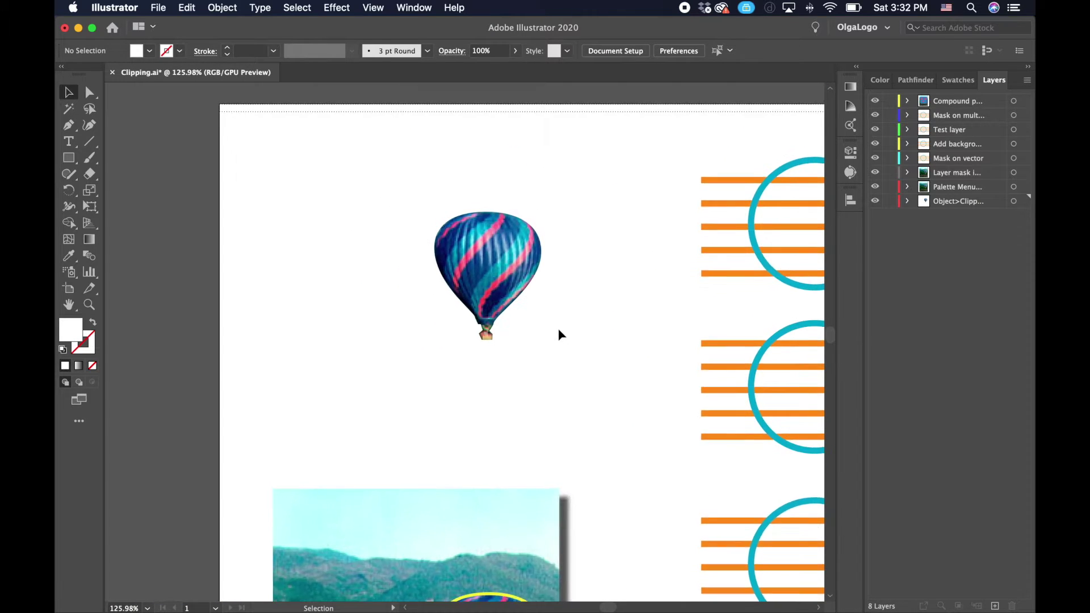
{"action": "scroll", "coordinate": [557, 329], "scroll_direction": "up", "scroll_amount": 1}
{"action": "left_click", "coordinate": [447, 294]}
{"action": "left_click", "coordinate": [372, 268]}
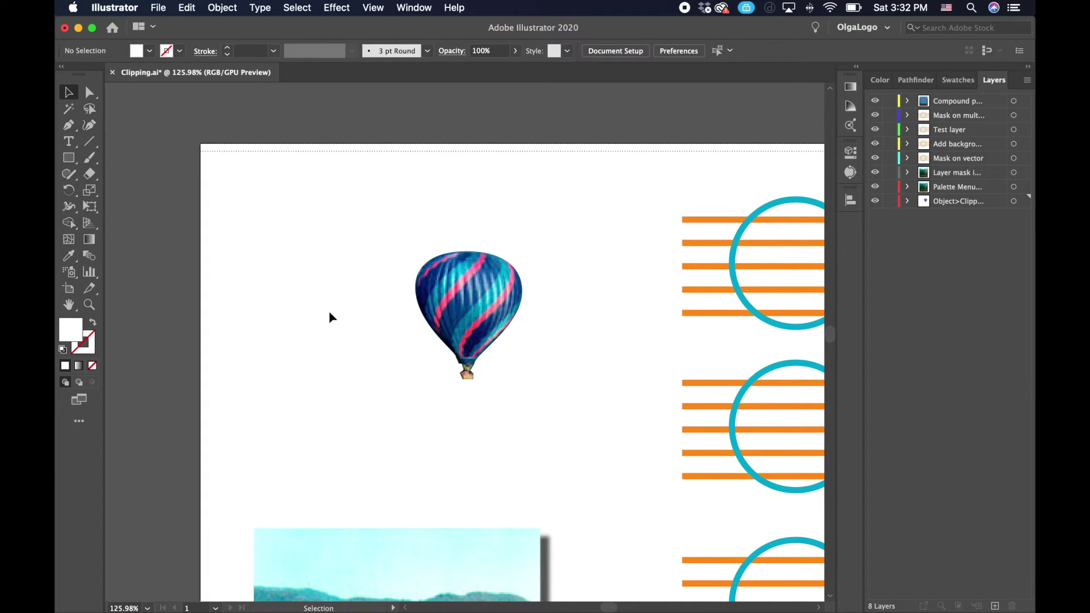
{"action": "key", "text": "super+minus"}
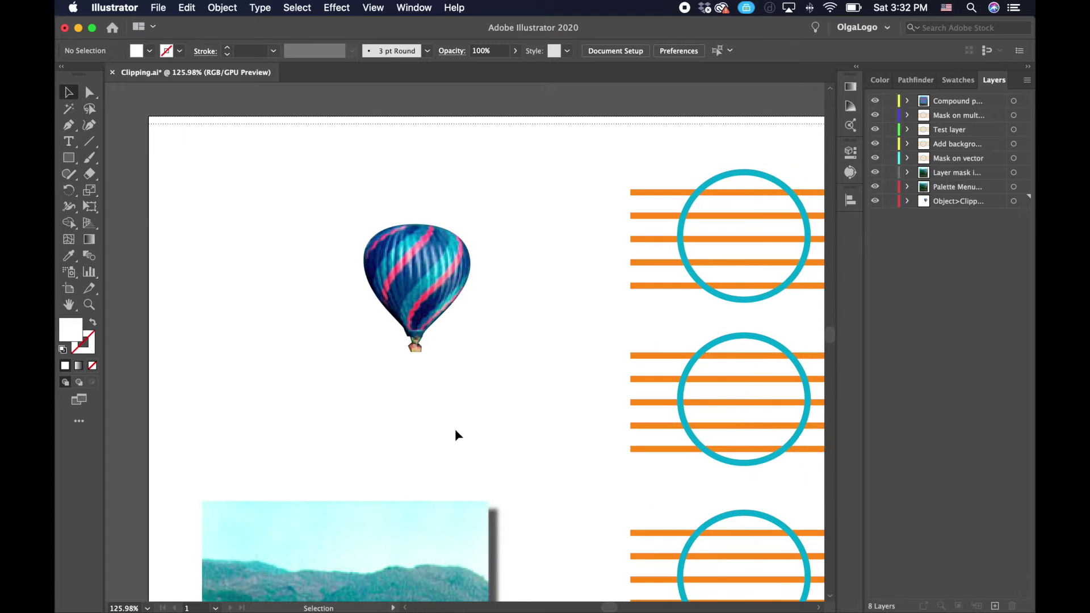
{"action": "key", "text": "super+minus"}
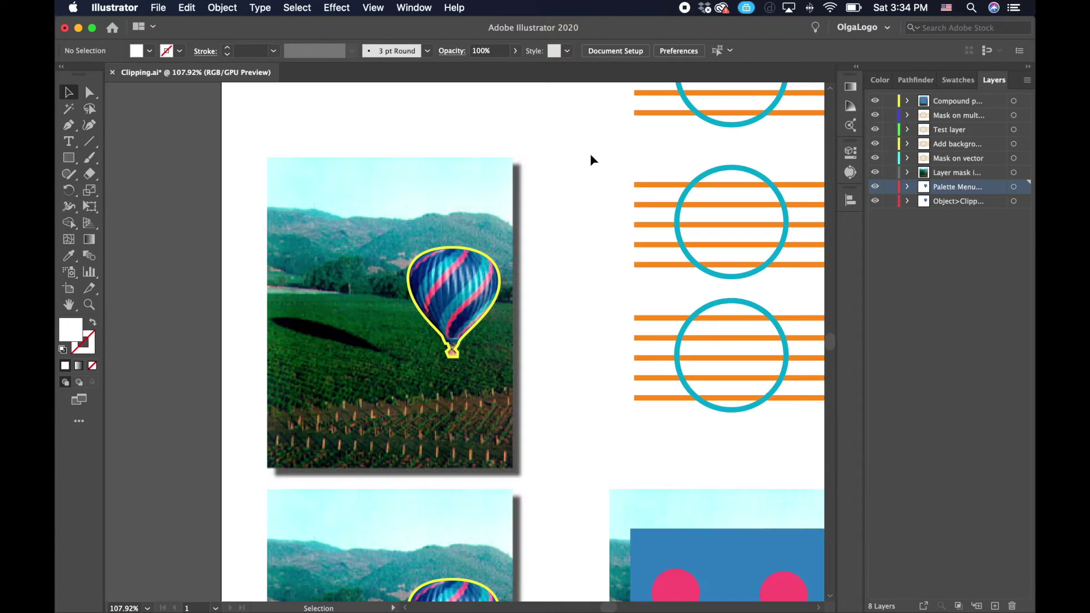
- Compare the unclipped balloon photo with the clipped balloon, selecting the clip group to check its bounds
{"action": "scroll", "coordinate": [590, 154], "scroll_direction": "up", "scroll_amount": 2}
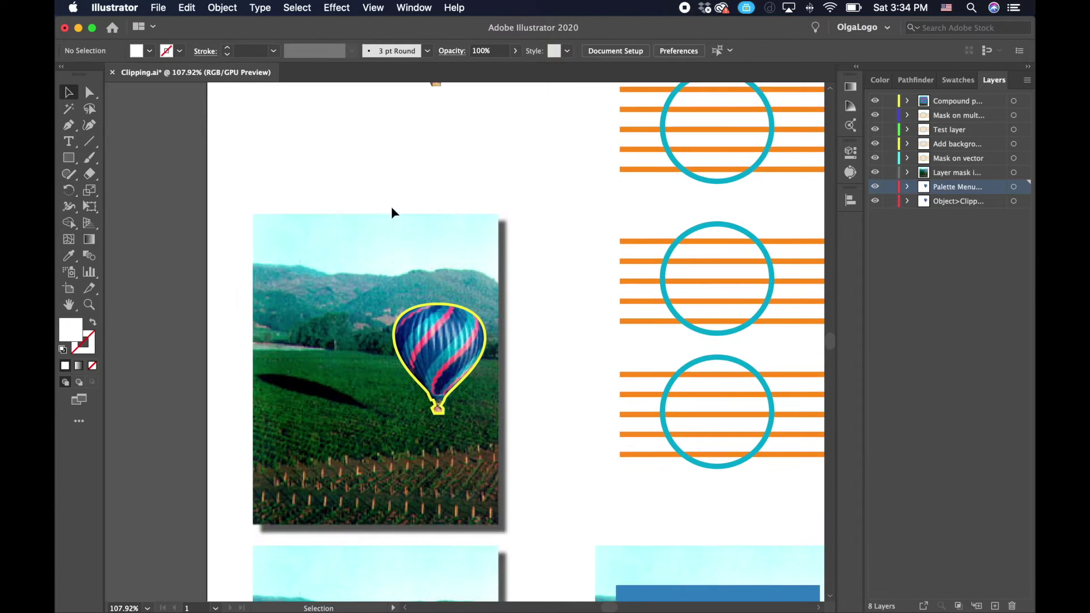
{"action": "scroll", "coordinate": [532, 319], "scroll_direction": "down", "scroll_amount": 2}
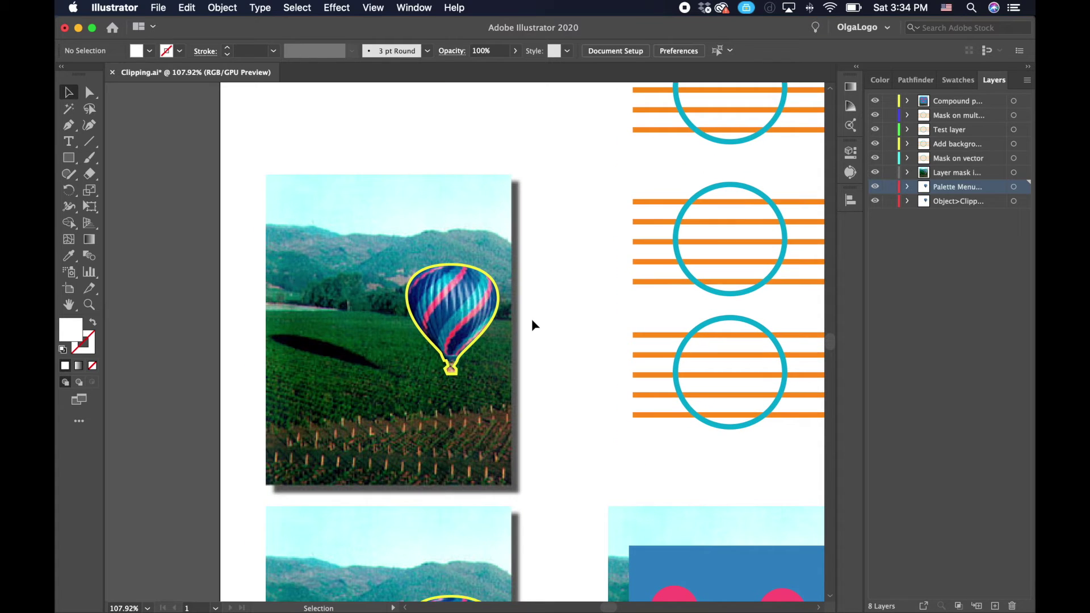
{"action": "scroll", "coordinate": [533, 234], "scroll_direction": "up", "scroll_amount": 8}
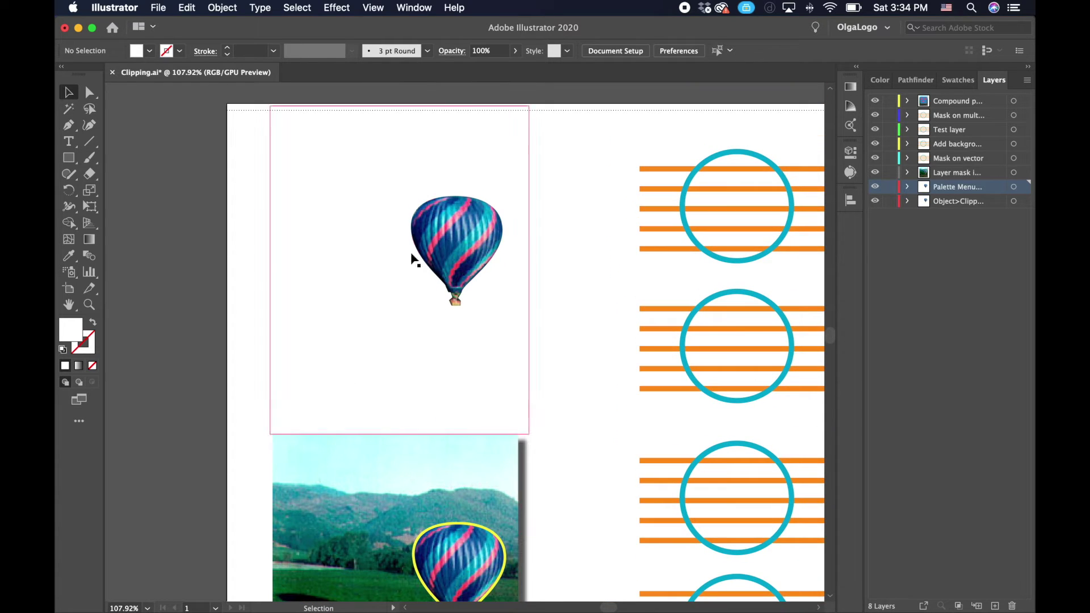
{"action": "left_click", "coordinate": [446, 257]}
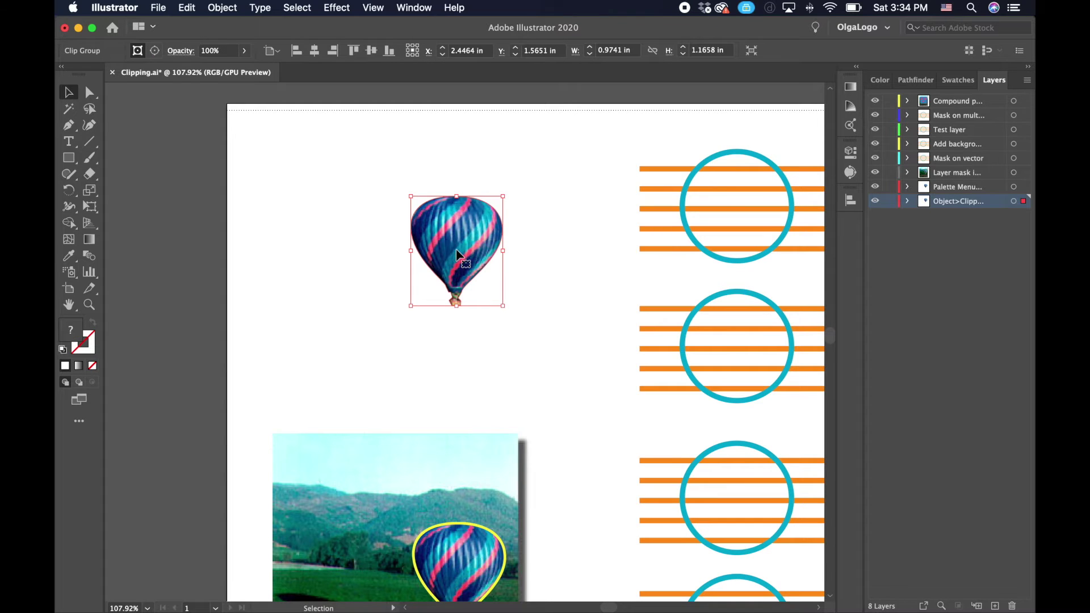
{"action": "left_click", "coordinate": [350, 169]}
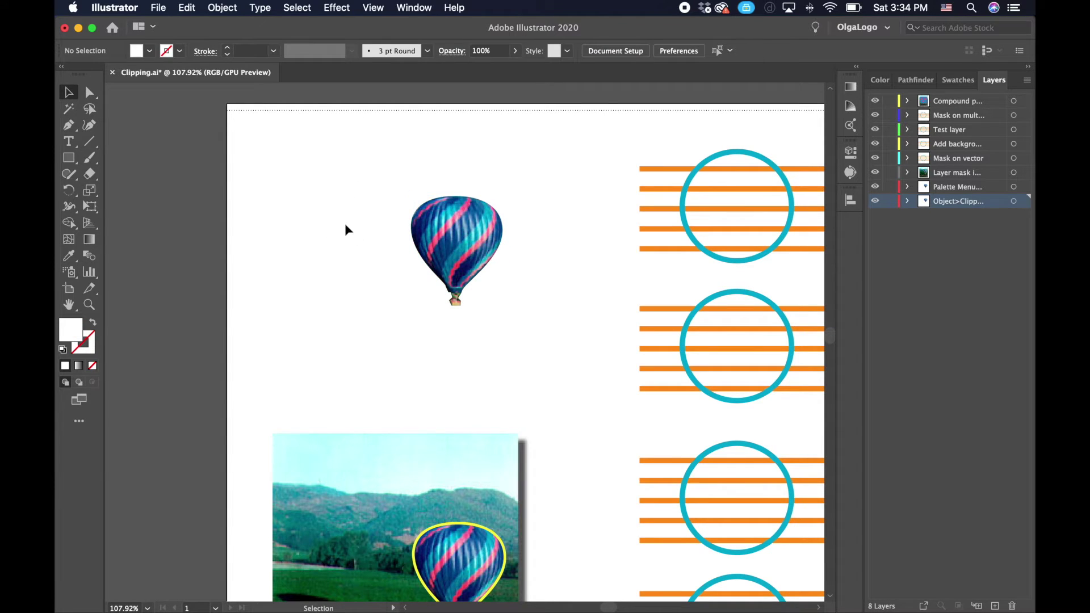
{"action": "left_click", "coordinate": [409, 236]}
{"action": "left_click", "coordinate": [376, 240]}
{"action": "left_click", "coordinate": [510, 297]}
{"action": "left_click", "coordinate": [542, 297]}
- Isolate the balloon clip group, select the balloon.jpg image inside it, and exit isolation
{"action": "left_click", "coordinate": [452, 304]}
{"action": "double_click", "coordinate": [454, 280]}
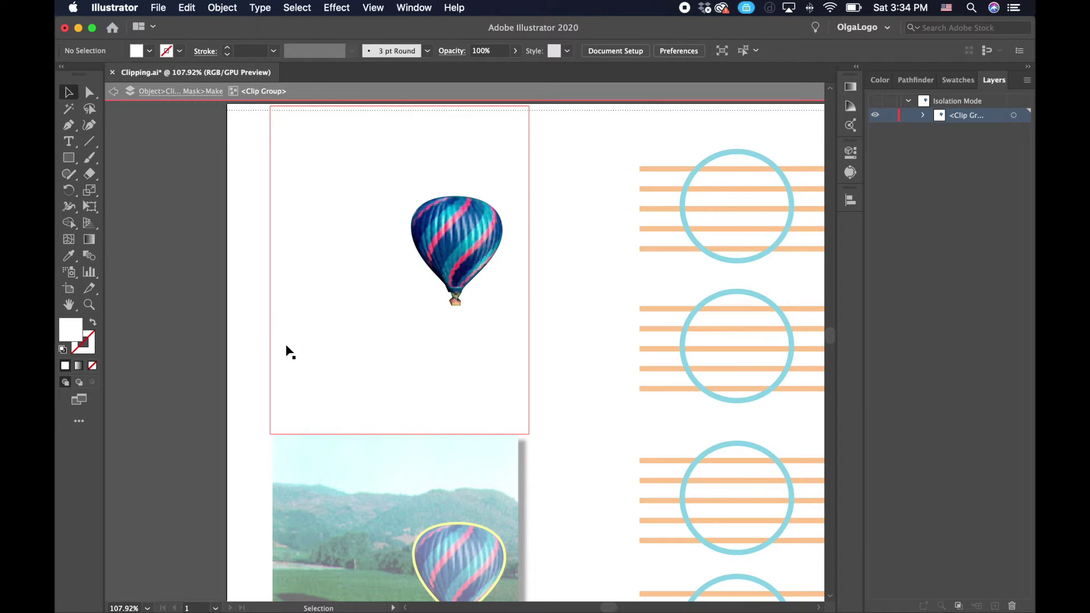
{"action": "left_click", "coordinate": [459, 241]}
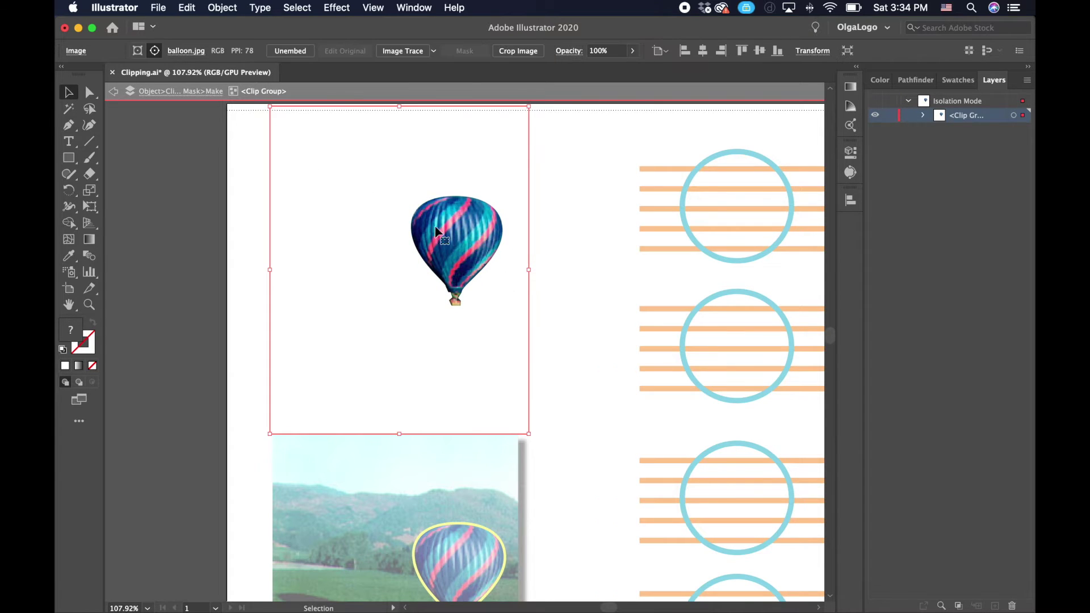
{"action": "left_click", "coordinate": [562, 226]}
{"action": "double_click", "coordinate": [562, 226]}
- Check the lesson's 'Clipping without grouping' section, and apply Make Clipping Mask to the Palette Menu>Make Clipping Mask layer with no artwork selected
{"action": "scroll", "coordinate": [562, 226], "scroll_direction": "down", "scroll_amount": 5}
{"action": "scroll", "coordinate": [562, 226], "scroll_direction": "down", "scroll_amount": 2}
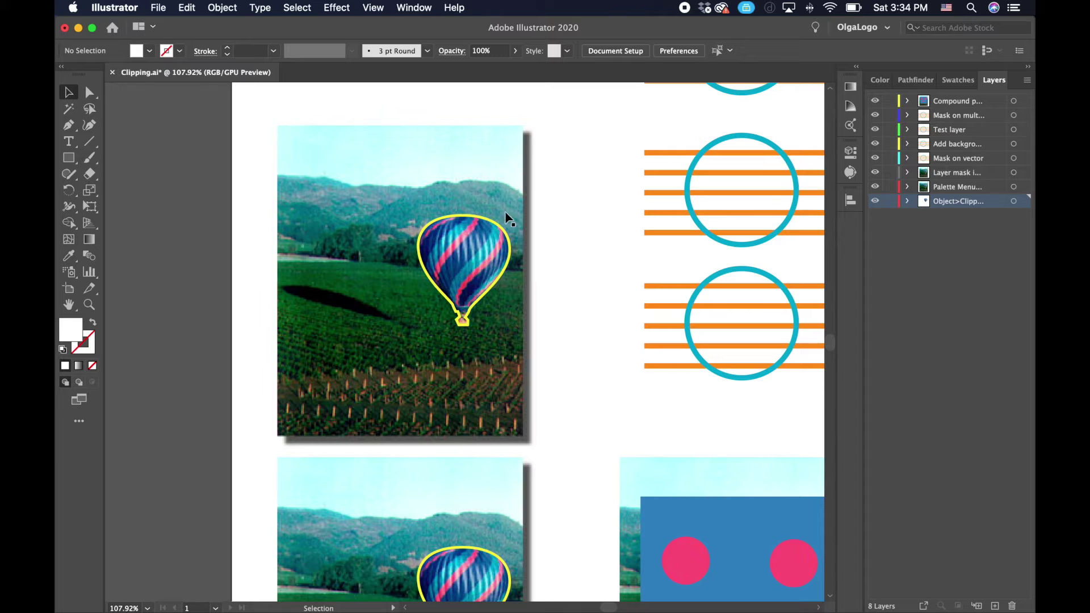
{"action": "left_click", "coordinate": [955, 186]}
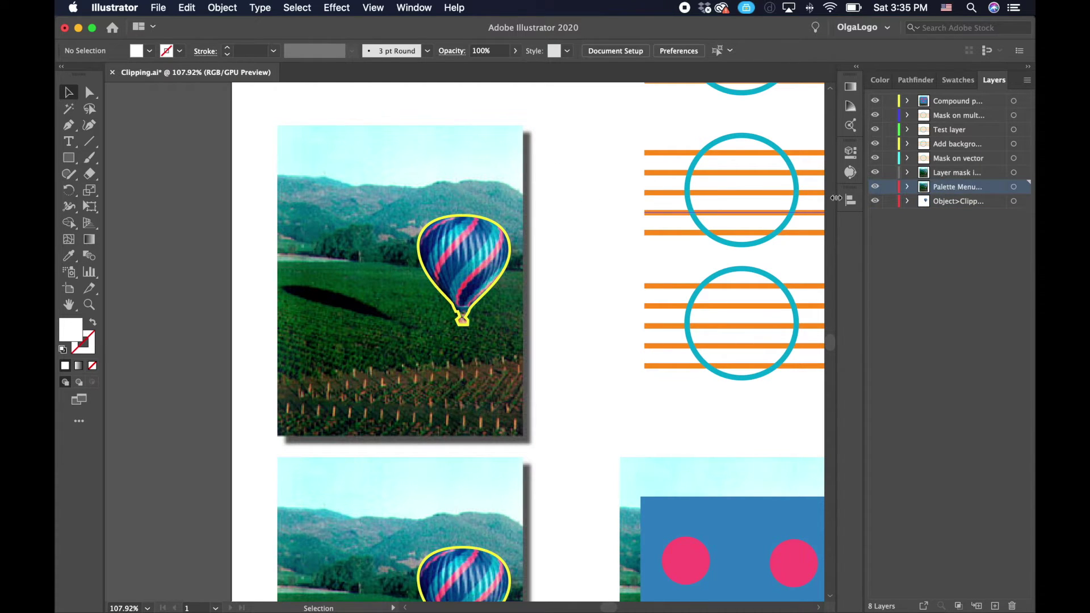
{"action": "key", "text": "super+Tab"}
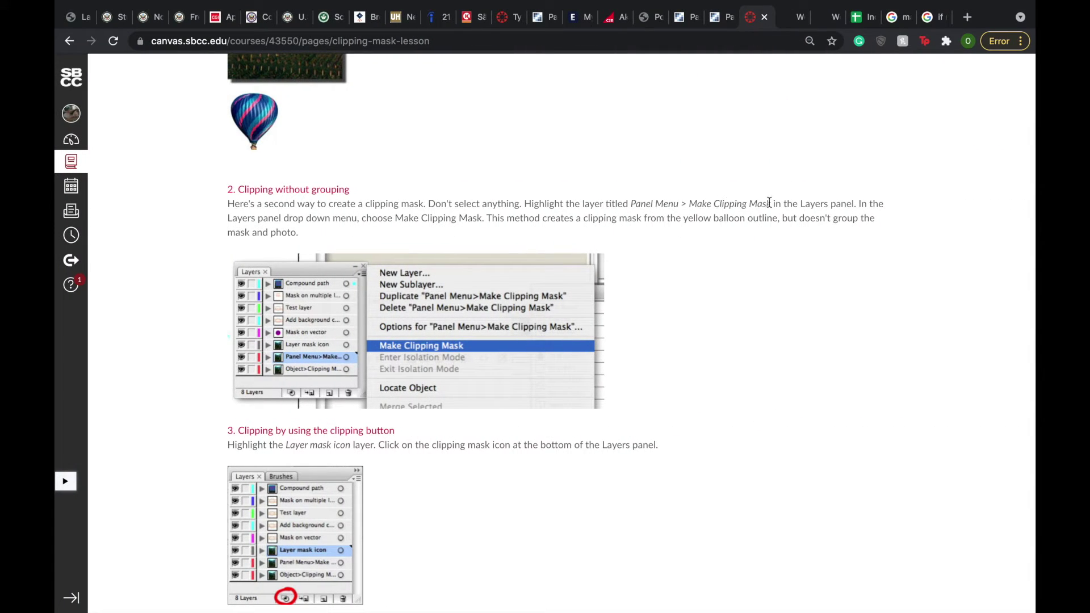
{"action": "key", "text": "super+Tab"}
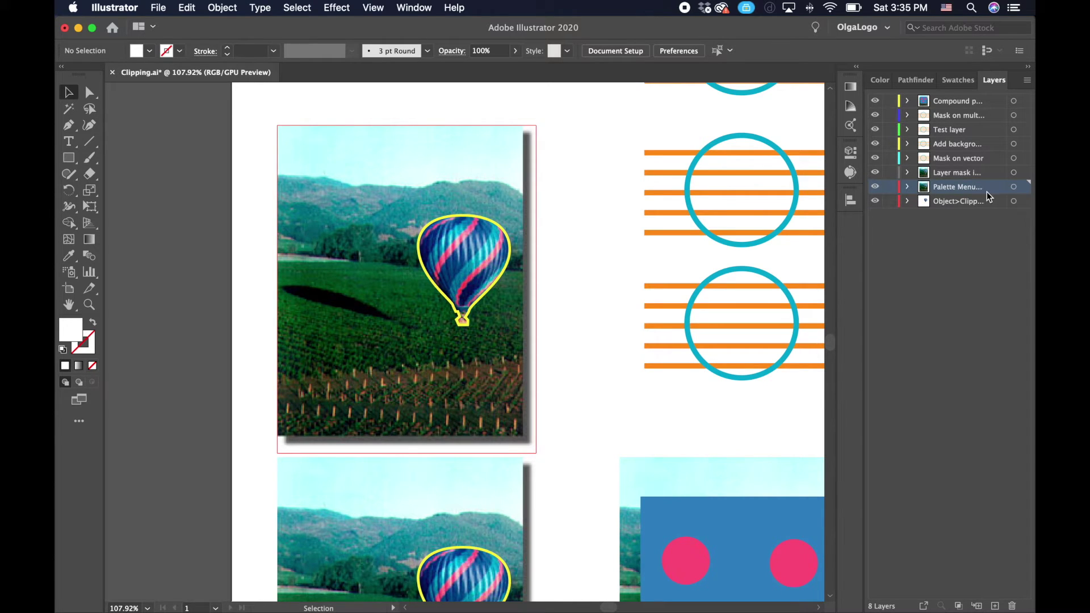
{"action": "left_click", "coordinate": [1029, 80]}
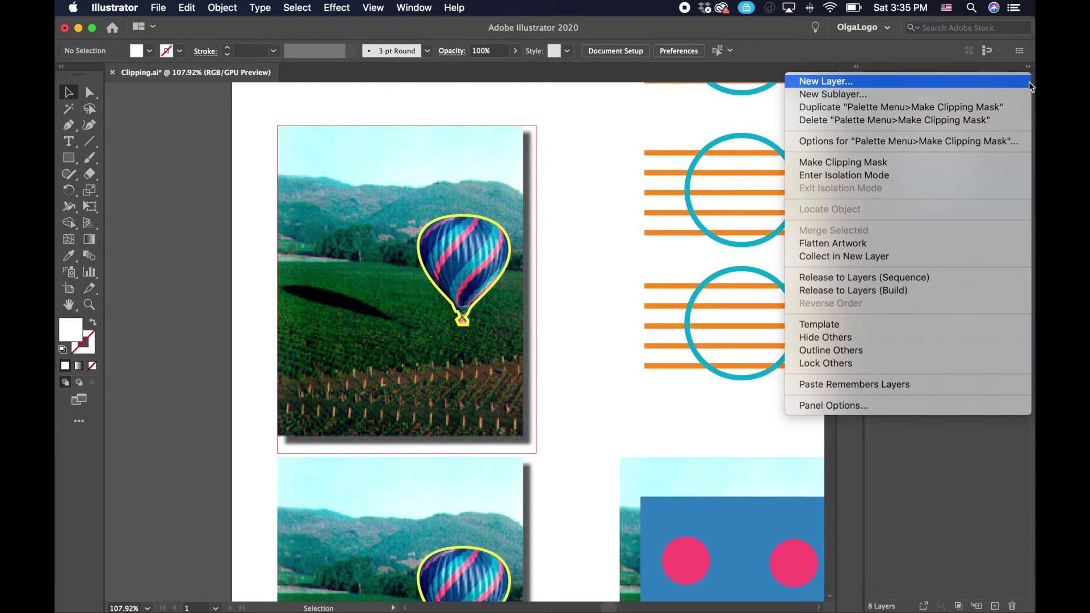
{"action": "left_click", "coordinate": [963, 161]}
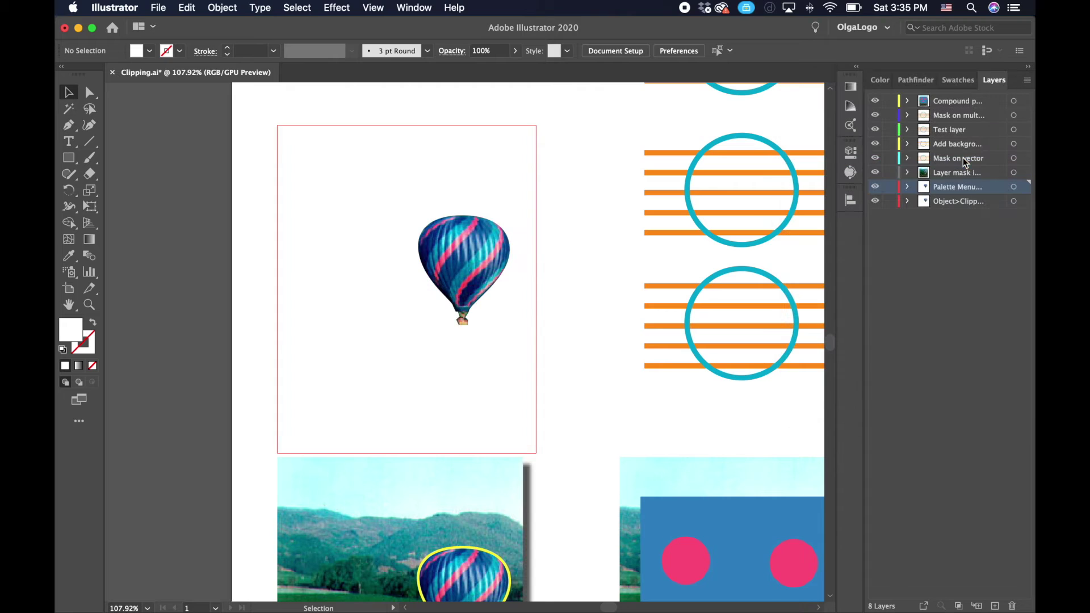
- Select and deselect the newly clipped balloon image on the Palette Menu layer to examine how the ungrouped mask behaves
{"action": "left_click", "coordinate": [465, 263]}
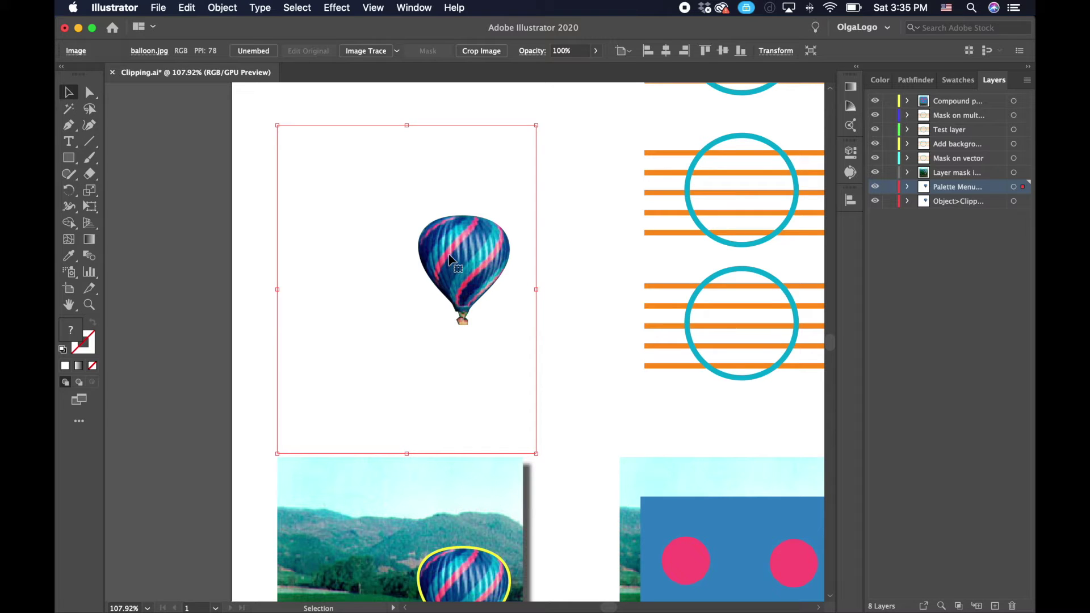
{"action": "left_click", "coordinate": [561, 245]}
{"action": "left_click", "coordinate": [465, 265]}
{"action": "scroll", "coordinate": [602, 345], "scroll_direction": "down", "scroll_amount": 2}
{"action": "left_click", "coordinate": [588, 314]}
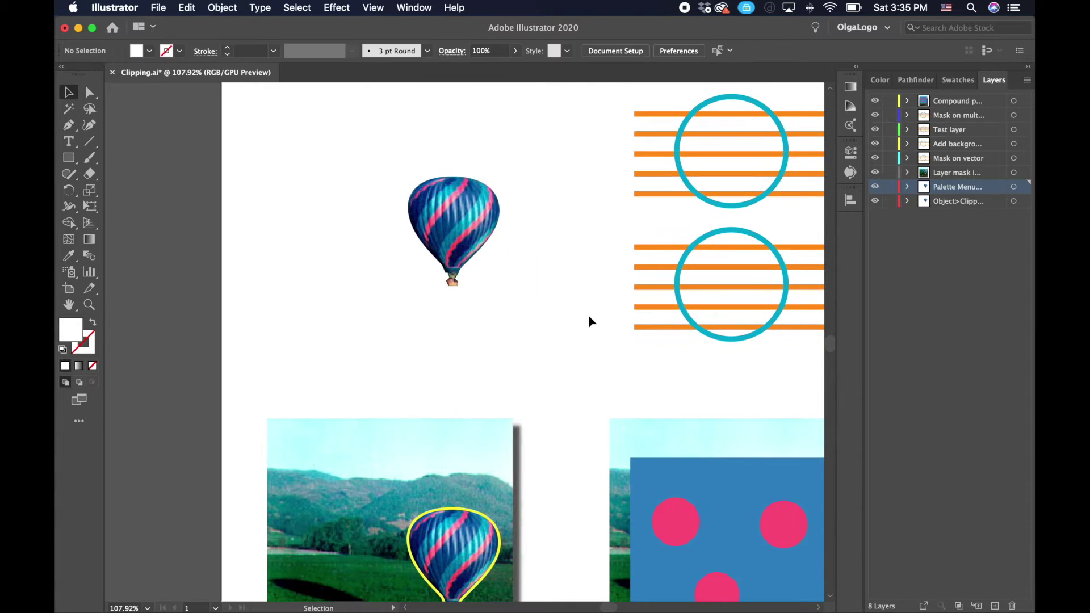
{"action": "scroll", "coordinate": [588, 312], "scroll_direction": "up", "scroll_amount": 2}
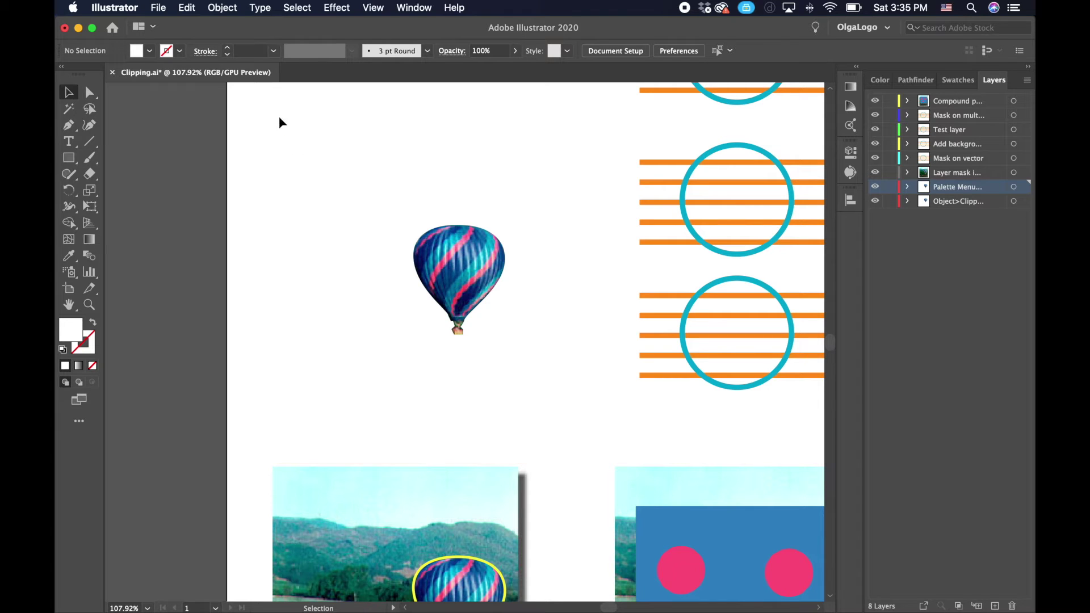
{"action": "scroll", "coordinate": [457, 274], "scroll_direction": "up", "scroll_amount": 2}
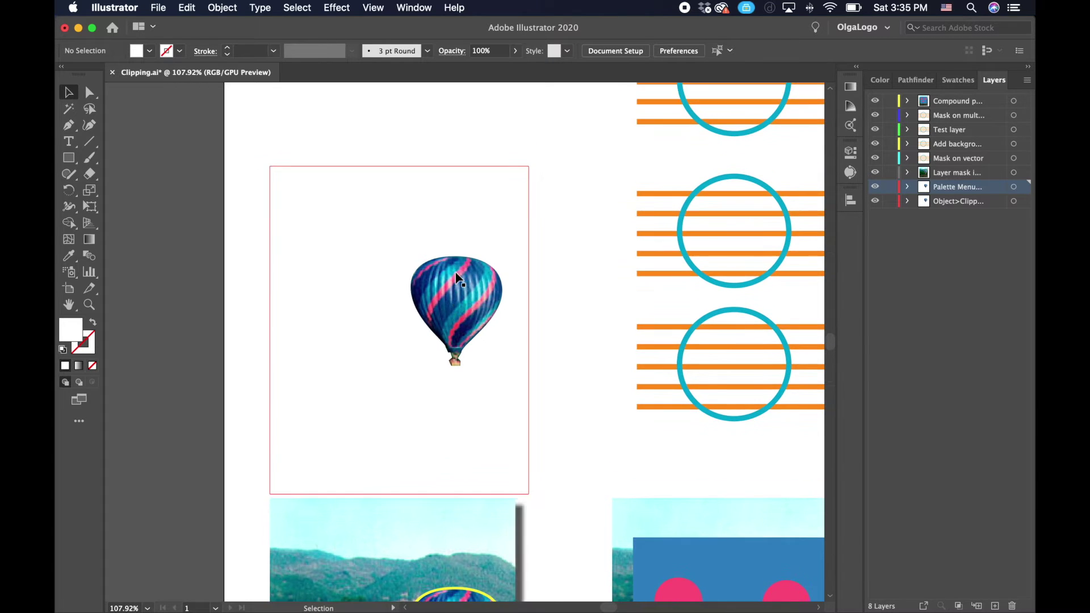
- Following the lesson's 'Clipping by using the clipping button' section, target the Layer mask icon layer, clip its balloon photo with the outline, and deselect it
{"action": "scroll", "coordinate": [572, 426], "scroll_direction": "down", "scroll_amount": 3}
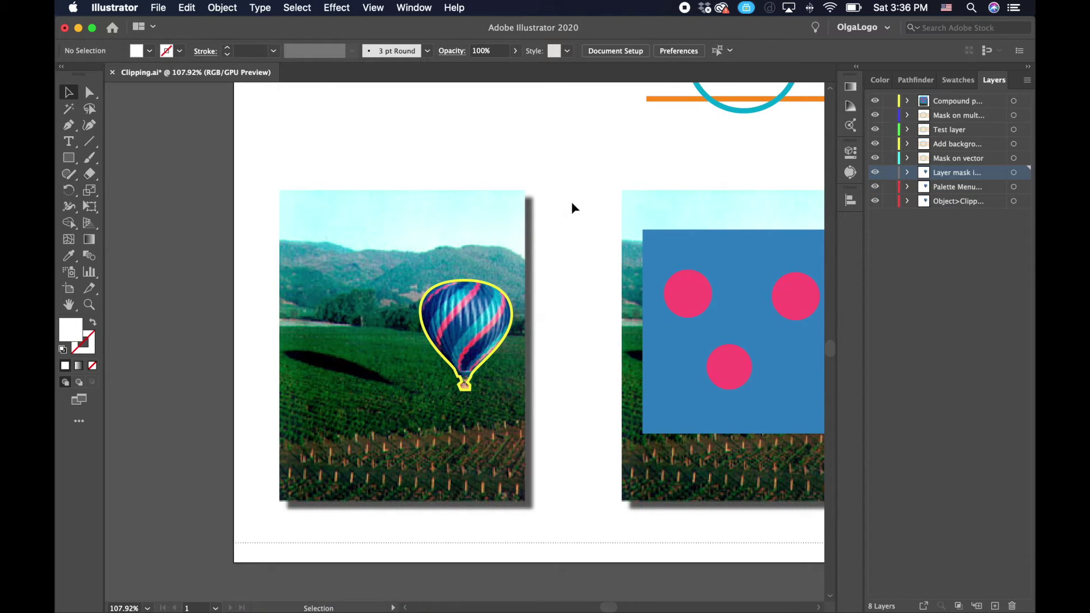
{"action": "key", "text": "ctrl+Right"}
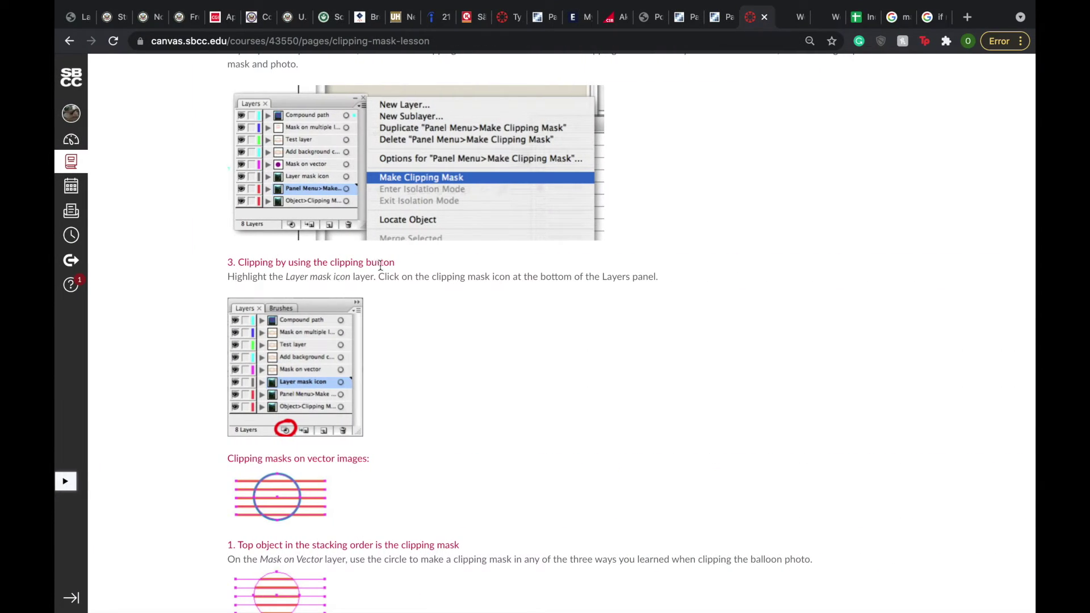
{"action": "key", "text": "ctrl+Left"}
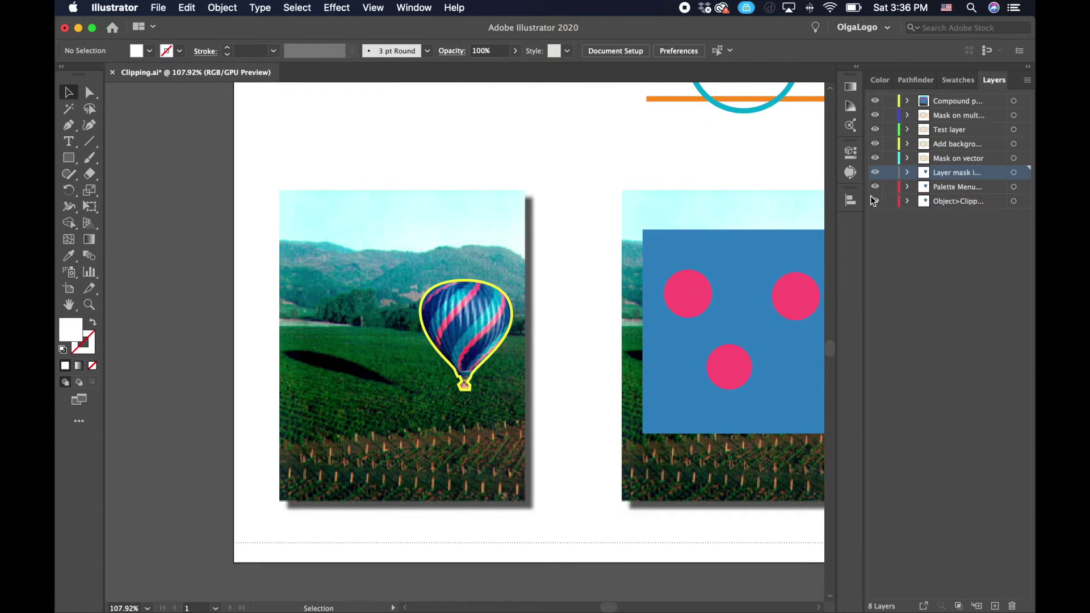
{"action": "key", "text": "ctrl+Right"}
{"action": "left_click_drag", "start_coordinate": [285, 276], "coordinate": [368, 277]}
{"action": "key", "text": "ctrl+Left"}
{"action": "left_click", "coordinate": [1014, 174]}
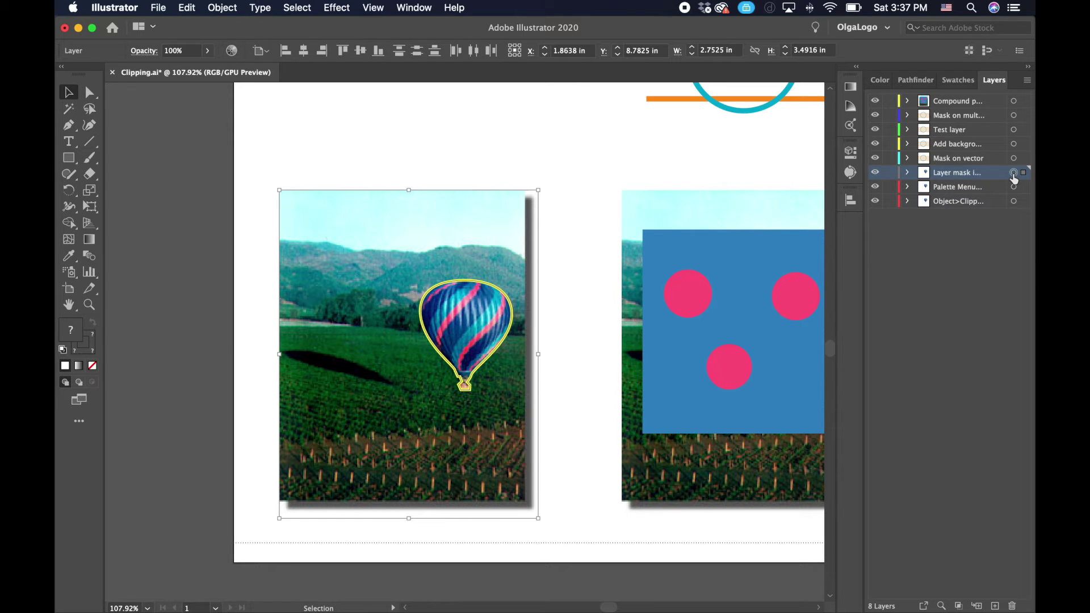
{"action": "left_click", "coordinate": [959, 607]}
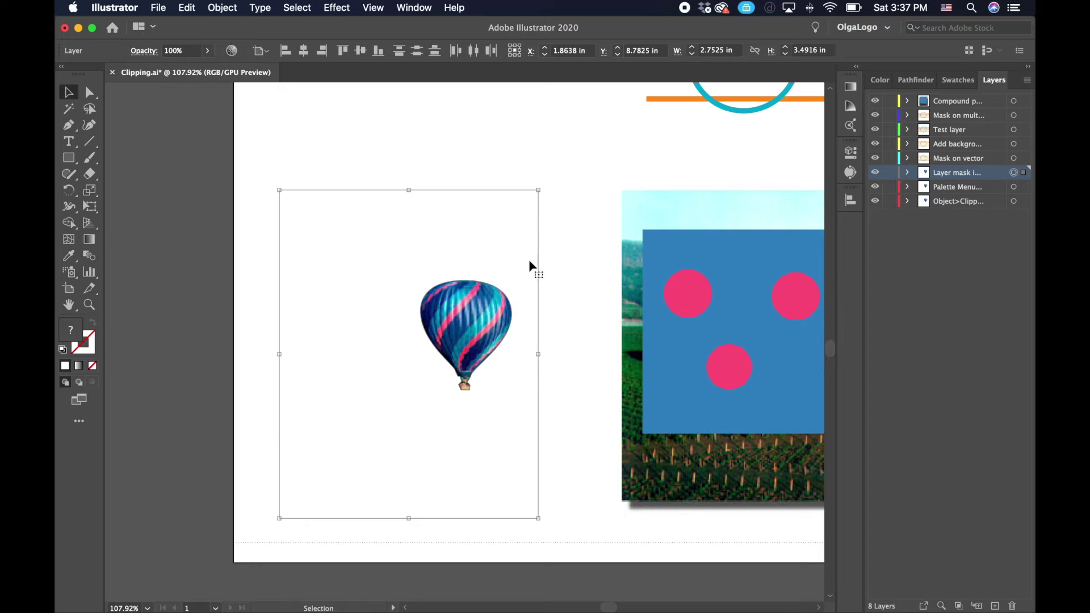
{"action": "left_click", "coordinate": [553, 234]}
{"action": "left_click", "coordinate": [493, 318]}
{"action": "left_click", "coordinate": [585, 262]}
- Review the three clipped balloons and the neighbouring vector artwork of circles over orange lines
{"action": "scroll", "coordinate": [587, 261], "scroll_direction": "right", "scroll_amount": 3}
{"action": "scroll", "coordinate": [587, 261], "scroll_direction": "up", "scroll_amount": 1}
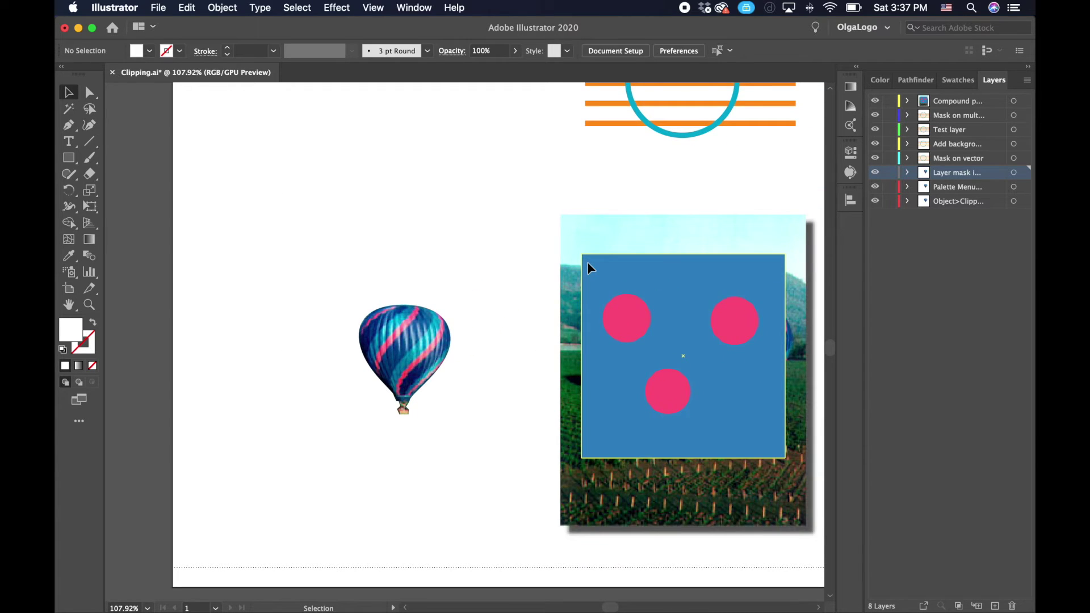
{"action": "scroll", "coordinate": [588, 263], "scroll_direction": "up", "scroll_amount": 5}
{"action": "scroll", "coordinate": [456, 279], "scroll_direction": "up", "scroll_amount": 5}
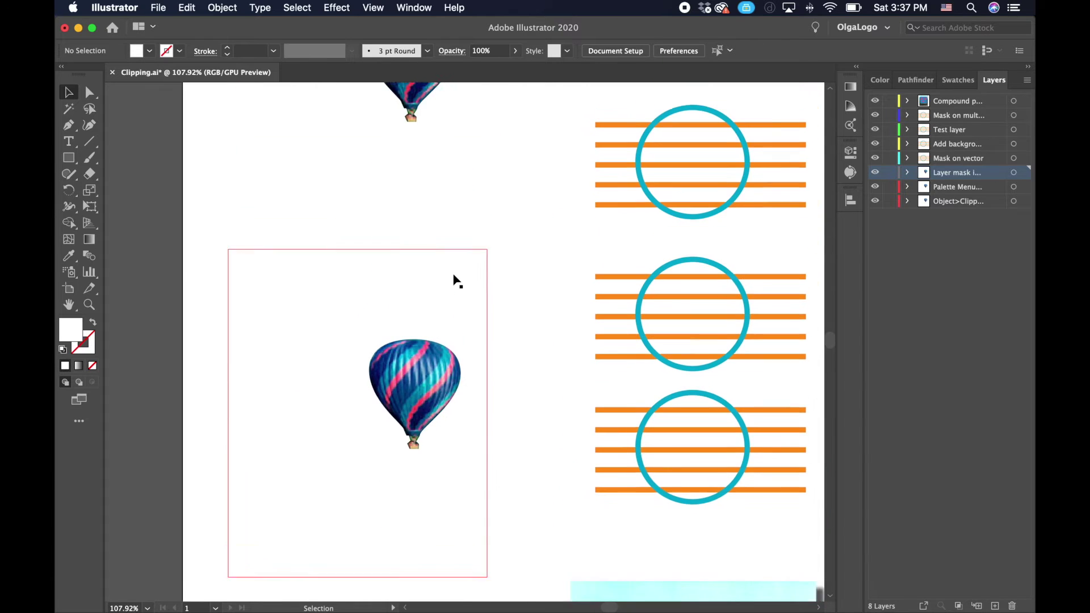
{"action": "scroll", "coordinate": [455, 280], "scroll_direction": "up", "scroll_amount": 5}
{"action": "scroll", "coordinate": [460, 425], "scroll_direction": "down", "scroll_amount": 10}
{"action": "scroll", "coordinate": [460, 426], "scroll_direction": "down", "scroll_amount": 3}
{"action": "scroll", "coordinate": [460, 426], "scroll_direction": "up", "scroll_amount": 10}
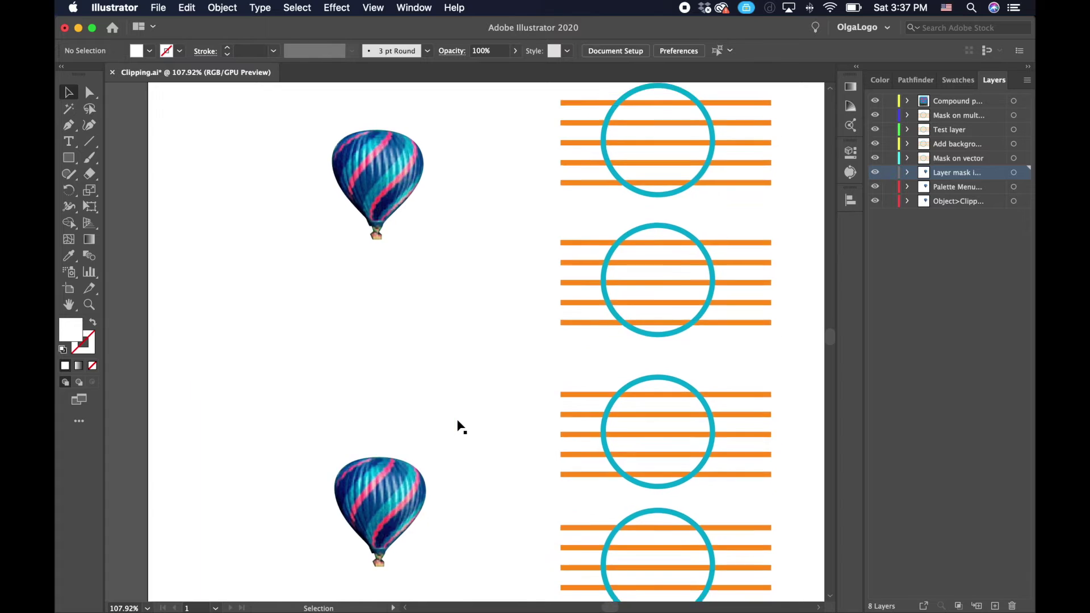
{"action": "scroll", "coordinate": [459, 426], "scroll_direction": "down", "scroll_amount": 5}
{"action": "scroll", "coordinate": [460, 426], "scroll_direction": "right", "scroll_amount": 5}
{"action": "scroll", "coordinate": [460, 426], "scroll_direction": "up", "scroll_amount": 5}
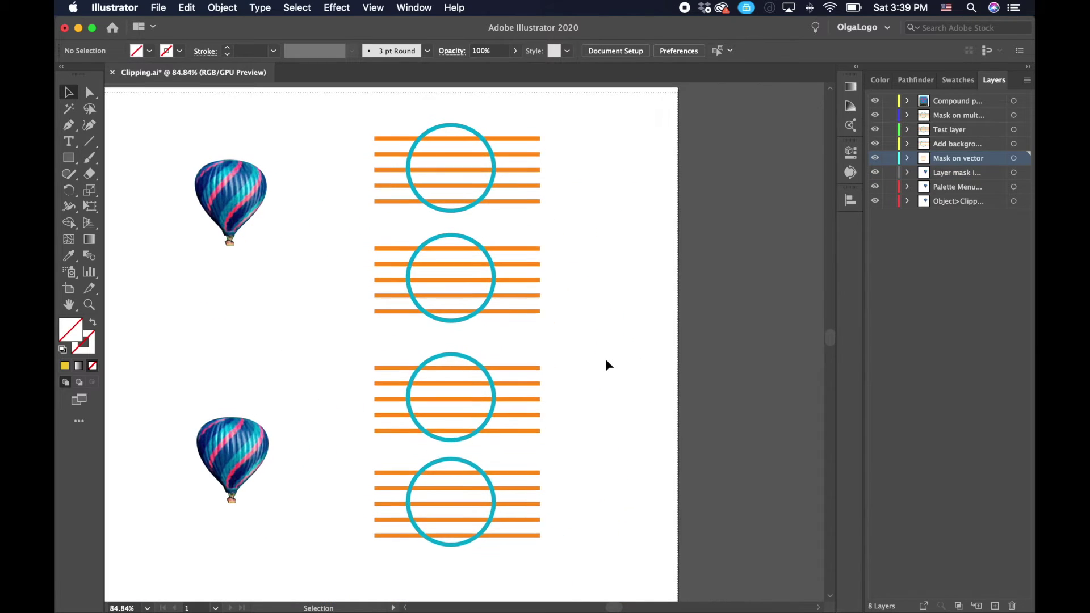
- Compare the balloon photo's pixels with the crisp edges of the vector circle and orange lines at high magnification
{"action": "scroll", "coordinate": [605, 365], "scroll_direction": "up", "scroll_amount": 2}
{"action": "scroll", "coordinate": [606, 364], "scroll_direction": "left", "scroll_amount": 1}
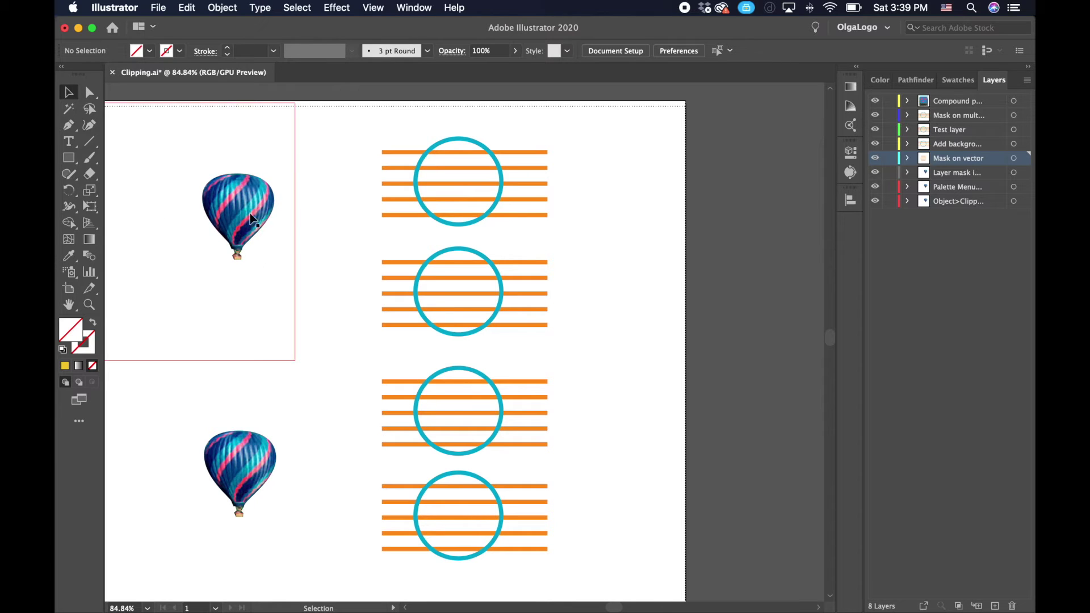
{"action": "scroll", "coordinate": [525, 169], "scroll_direction": "up", "scroll_amount": 1}
{"action": "scroll", "coordinate": [525, 169], "scroll_direction": "left", "scroll_amount": 1}
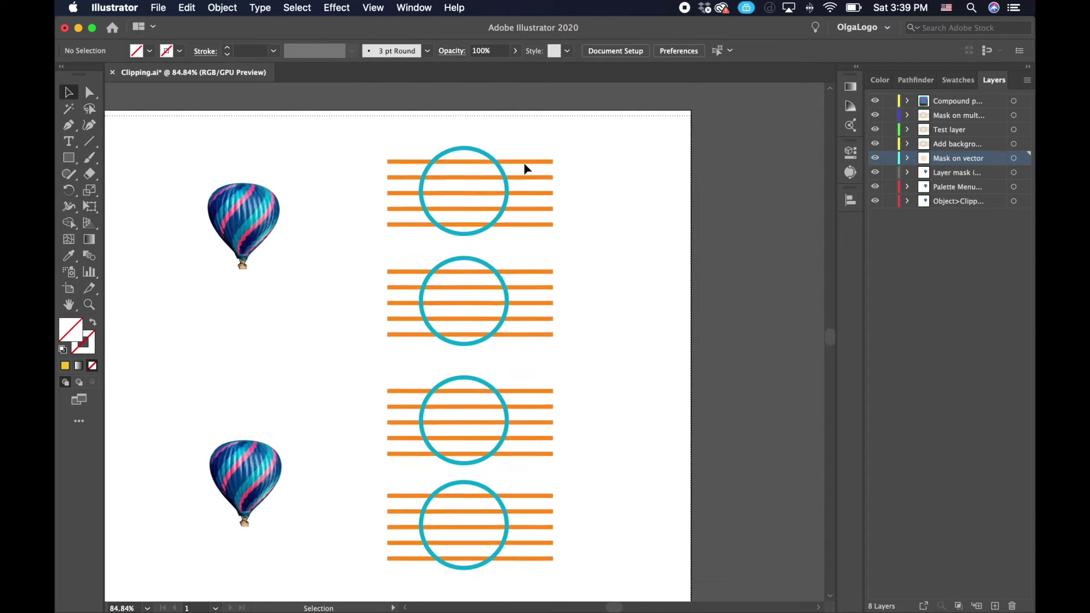
{"action": "scroll", "coordinate": [523, 165], "scroll_direction": "up", "scroll_amount": 5}
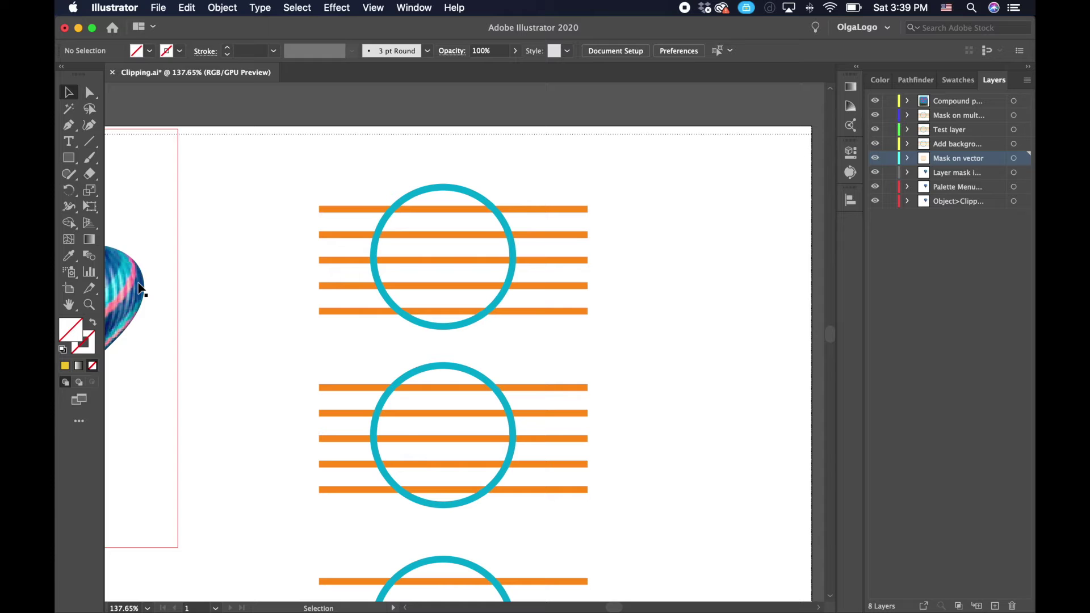
{"action": "scroll", "coordinate": [140, 288], "scroll_direction": "left", "scroll_amount": 10}
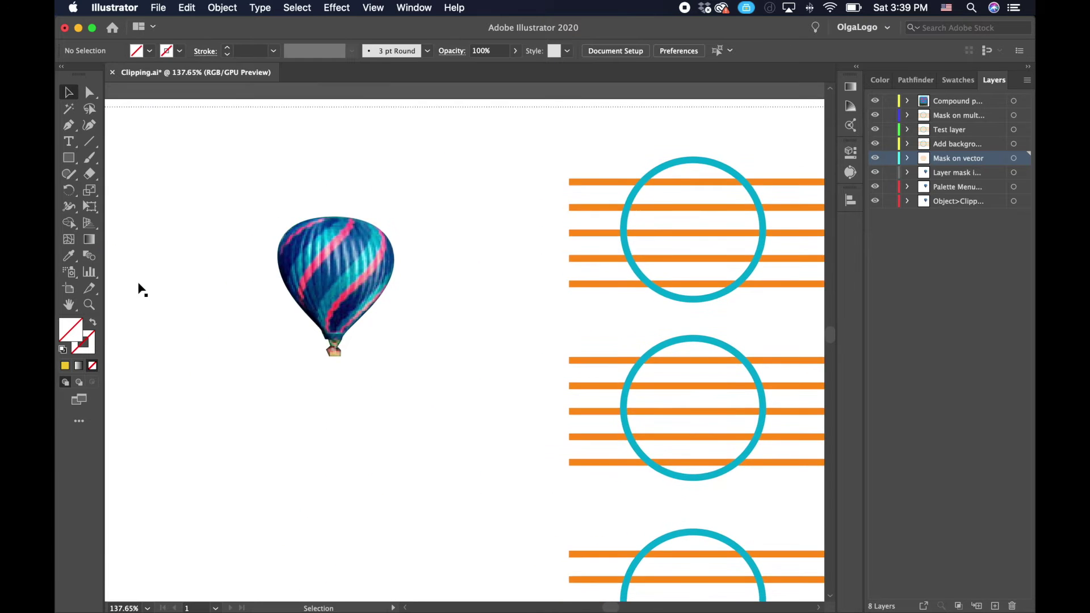
{"action": "scroll", "coordinate": [139, 288], "scroll_direction": "up", "scroll_amount": 6}
{"action": "scroll", "coordinate": [423, 261], "scroll_direction": "up", "scroll_amount": 5}
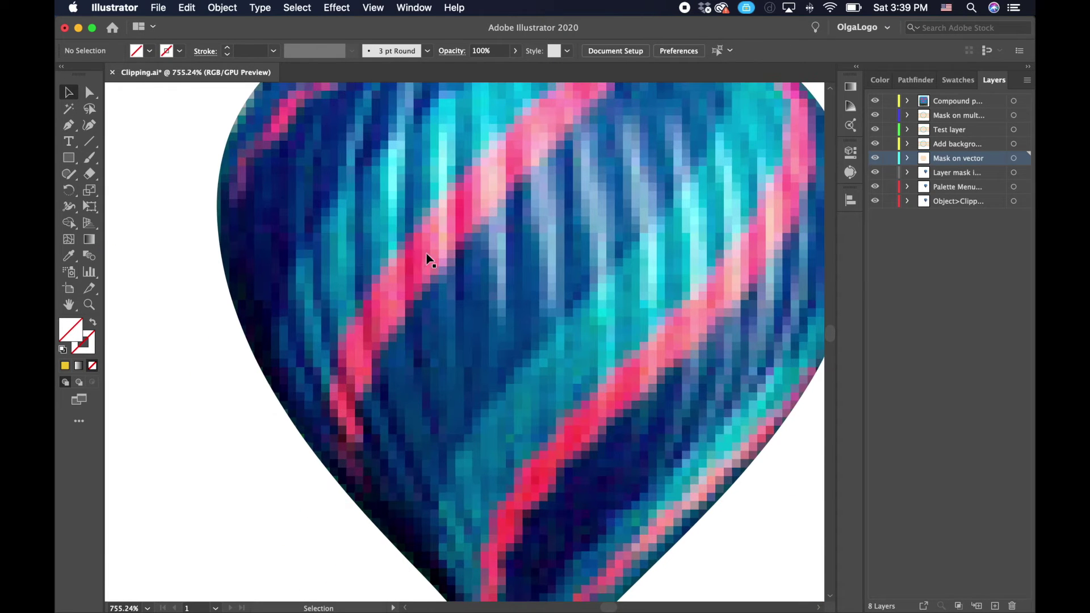
{"action": "scroll", "coordinate": [456, 250], "scroll_direction": "down", "scroll_amount": 7}
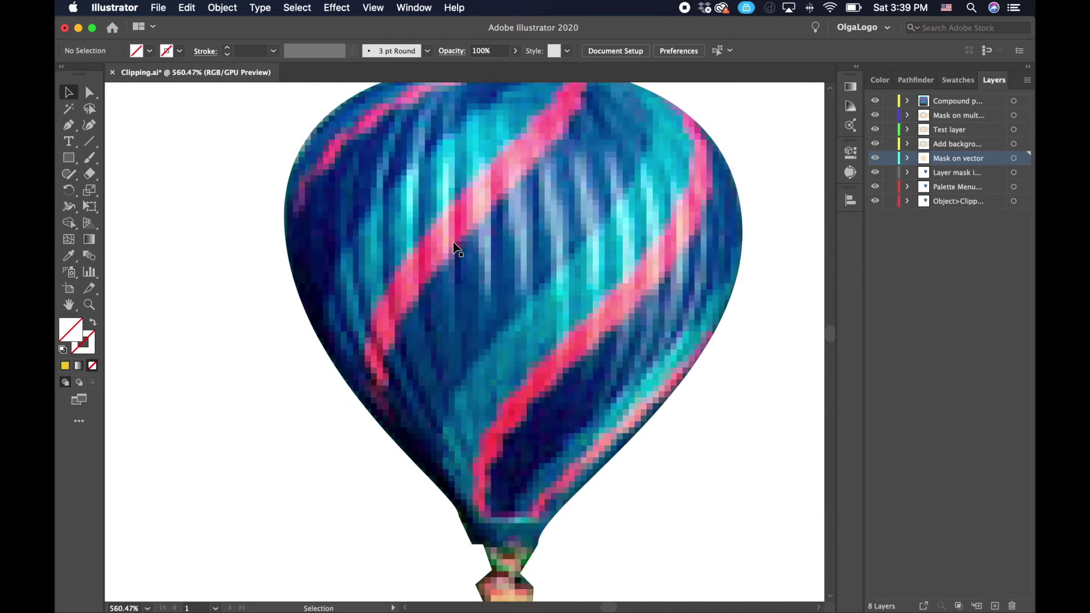
{"action": "scroll", "coordinate": [456, 251], "scroll_direction": "right", "scroll_amount": 10}
{"action": "scroll", "coordinate": [454, 248], "scroll_direction": "up", "scroll_amount": 2}
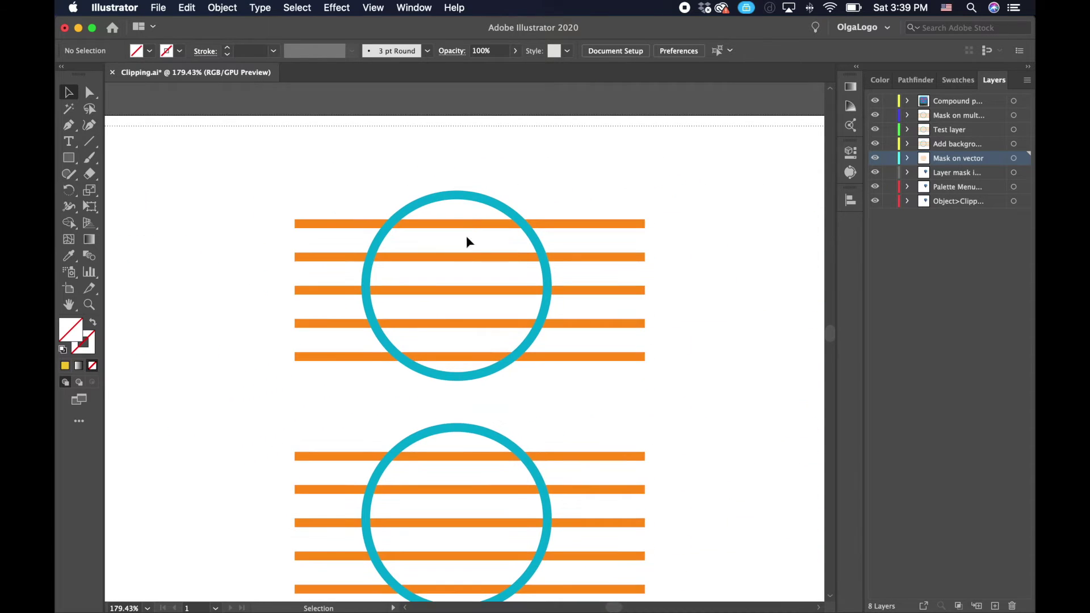
{"action": "scroll", "coordinate": [443, 319], "scroll_direction": "up", "scroll_amount": 10}
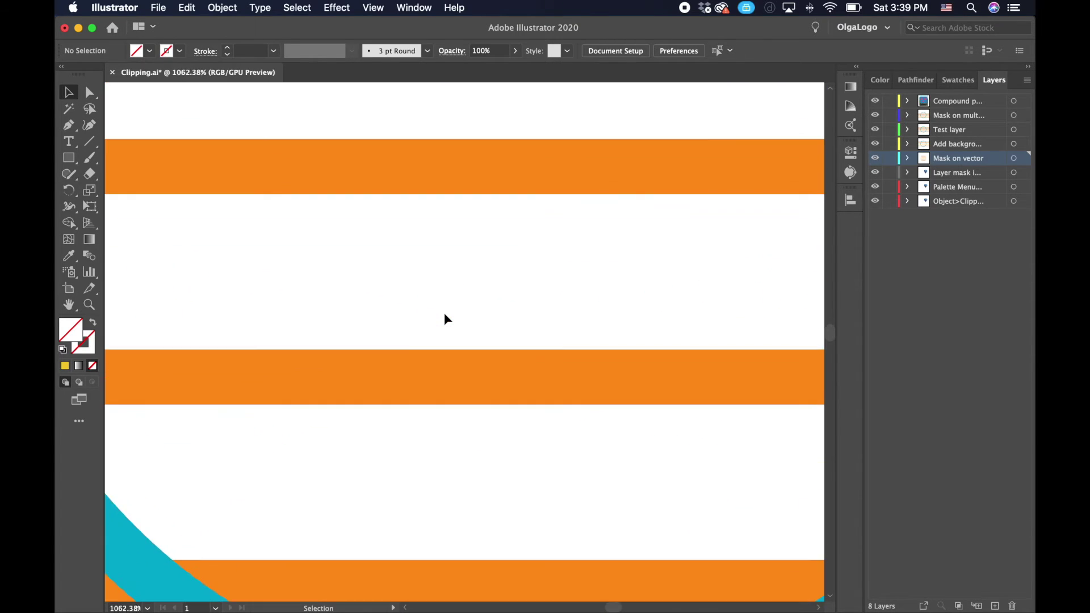
{"action": "scroll", "coordinate": [531, 384], "scroll_direction": "down", "scroll_amount": 15}
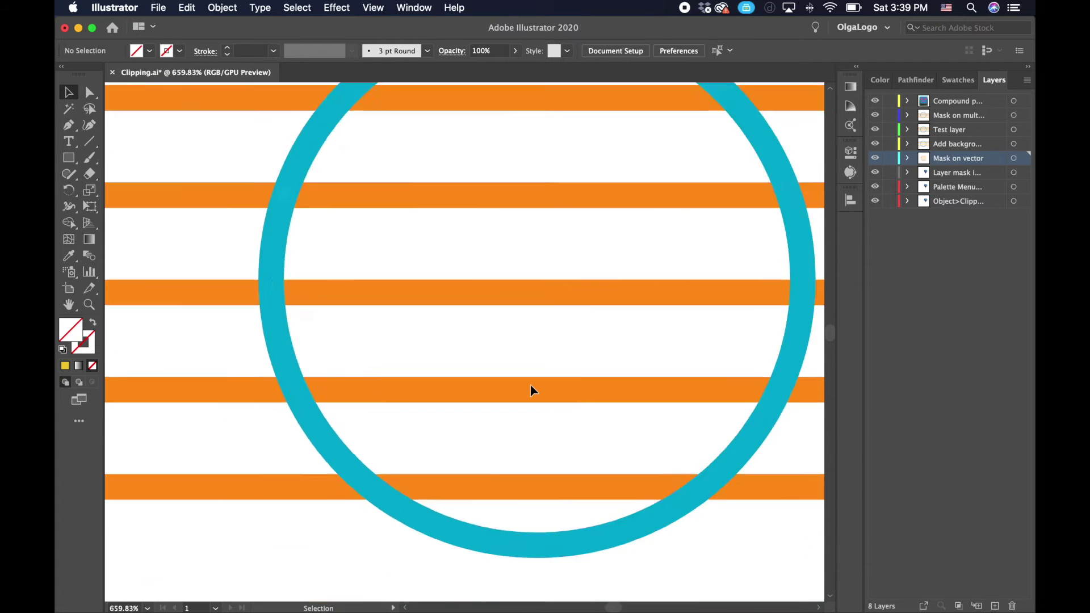
{"action": "scroll", "coordinate": [530, 390], "scroll_direction": "up", "scroll_amount": 2}
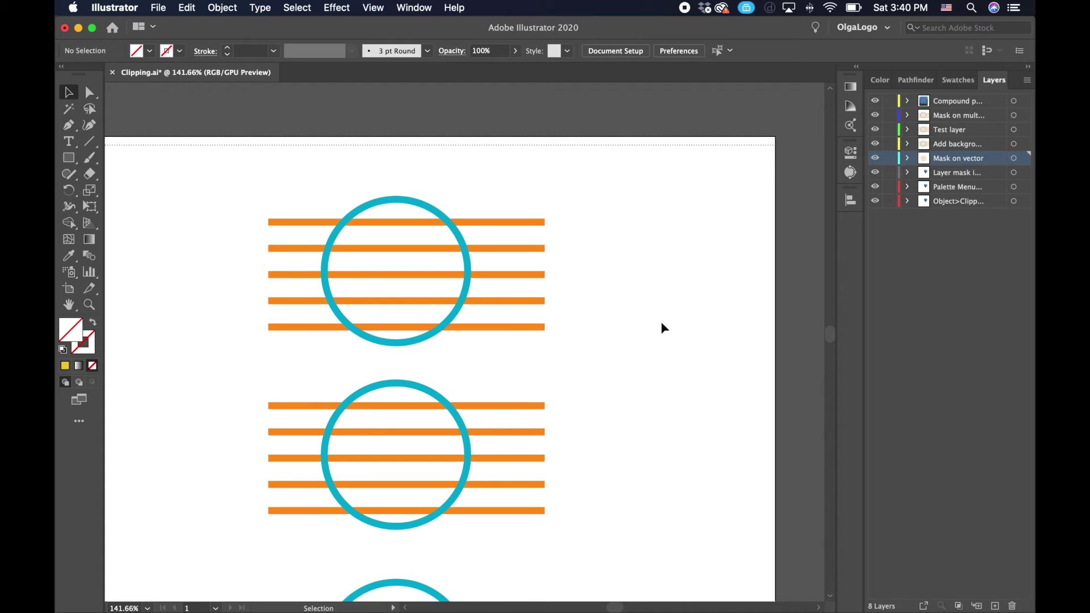
- Select the topmost circle and its five orange lines on the Mask on vector layer, clip the lines with the circle, and deselect
{"action": "scroll", "coordinate": [643, 328], "scroll_direction": "down", "scroll_amount": 3}
{"action": "scroll", "coordinate": [639, 325], "scroll_direction": "down", "scroll_amount": 5}
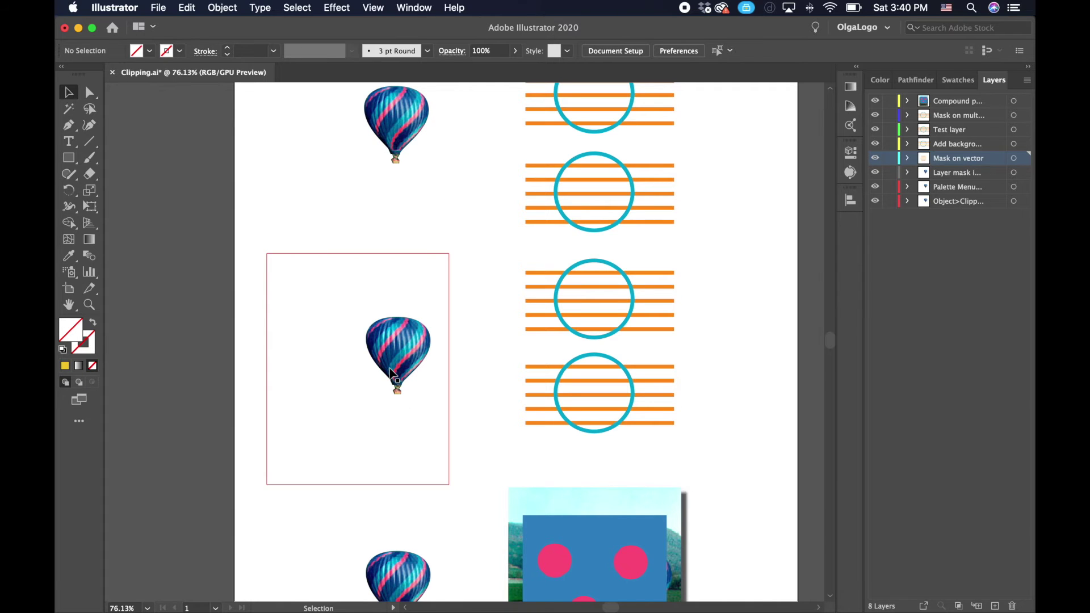
{"action": "scroll", "coordinate": [483, 166], "scroll_direction": "up", "scroll_amount": 5}
{"action": "scroll", "coordinate": [483, 166], "scroll_direction": "right", "scroll_amount": 5}
{"action": "scroll", "coordinate": [483, 166], "scroll_direction": "up", "scroll_amount": 5}
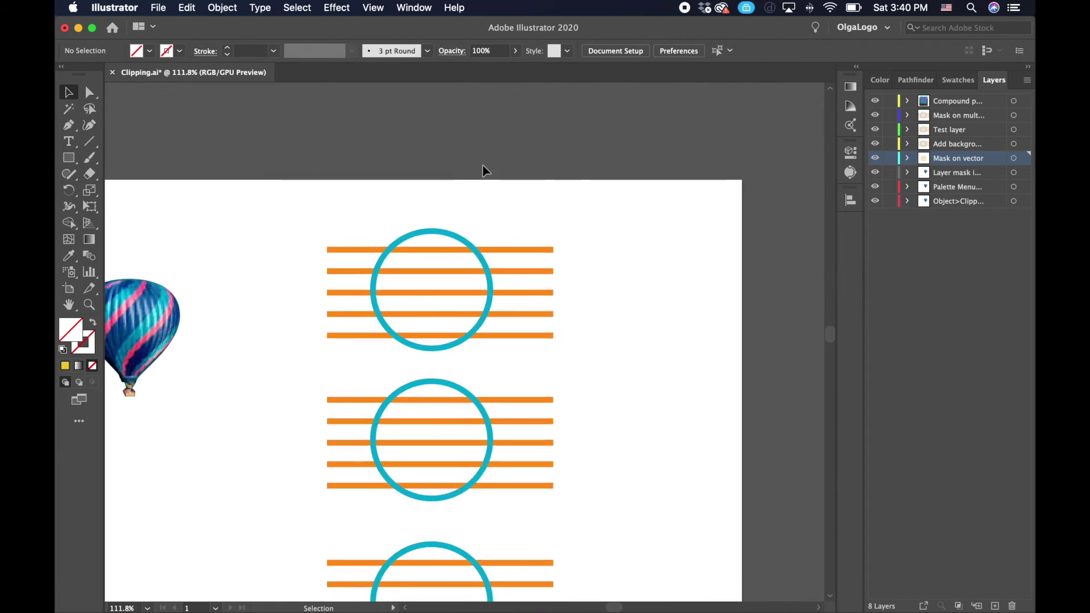
{"action": "scroll", "coordinate": [645, 302], "scroll_direction": "down", "scroll_amount": 3}
{"action": "scroll", "coordinate": [645, 302], "scroll_direction": "left", "scroll_amount": 2}
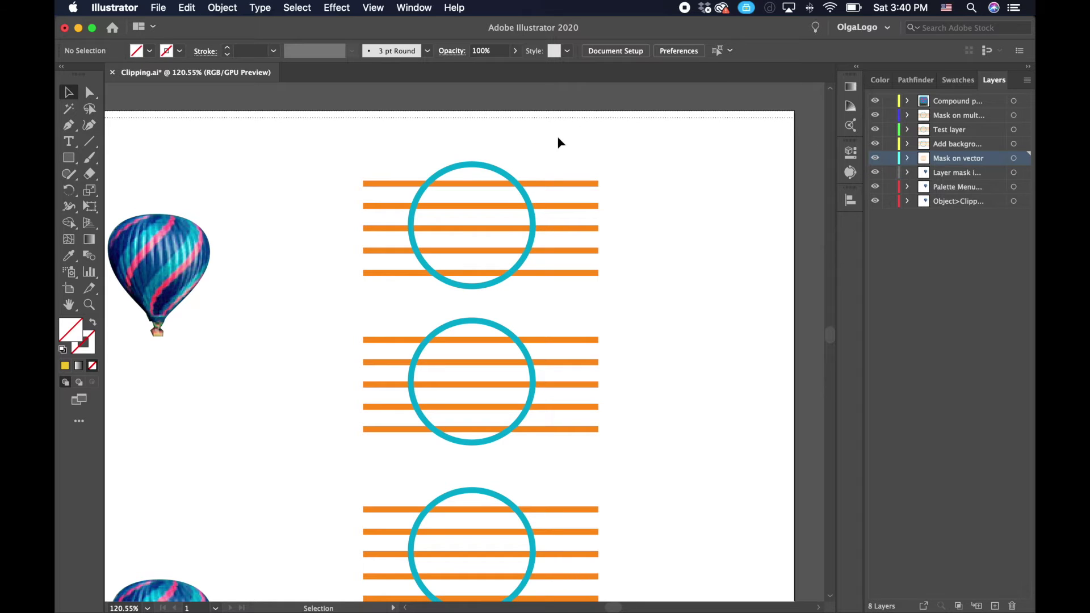
{"action": "left_click_drag", "start_coordinate": [295, 135], "coordinate": [703, 298]}
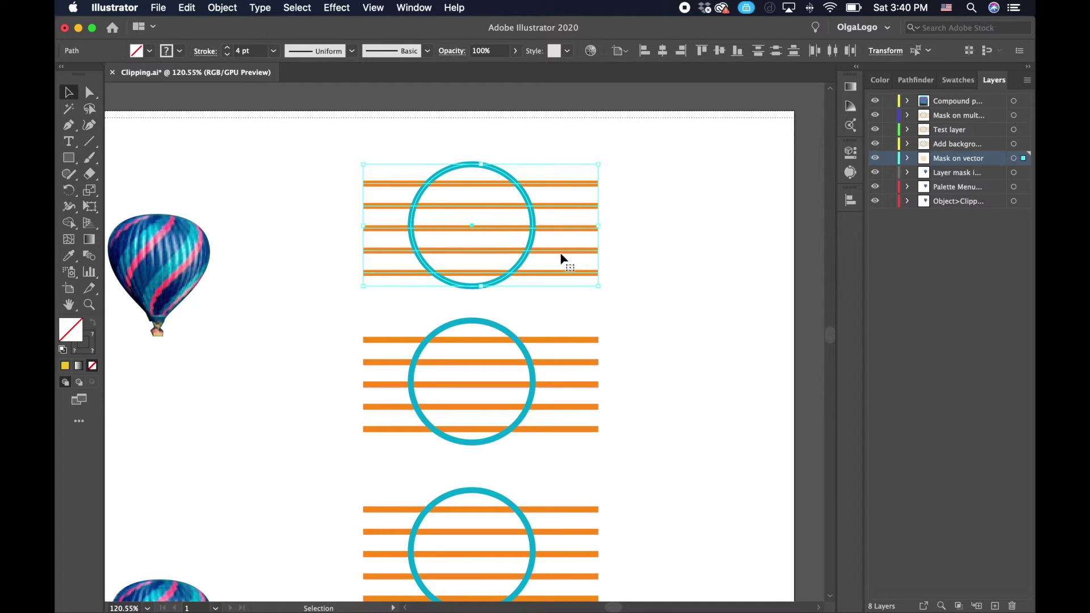
{"action": "left_click", "coordinate": [959, 606]}
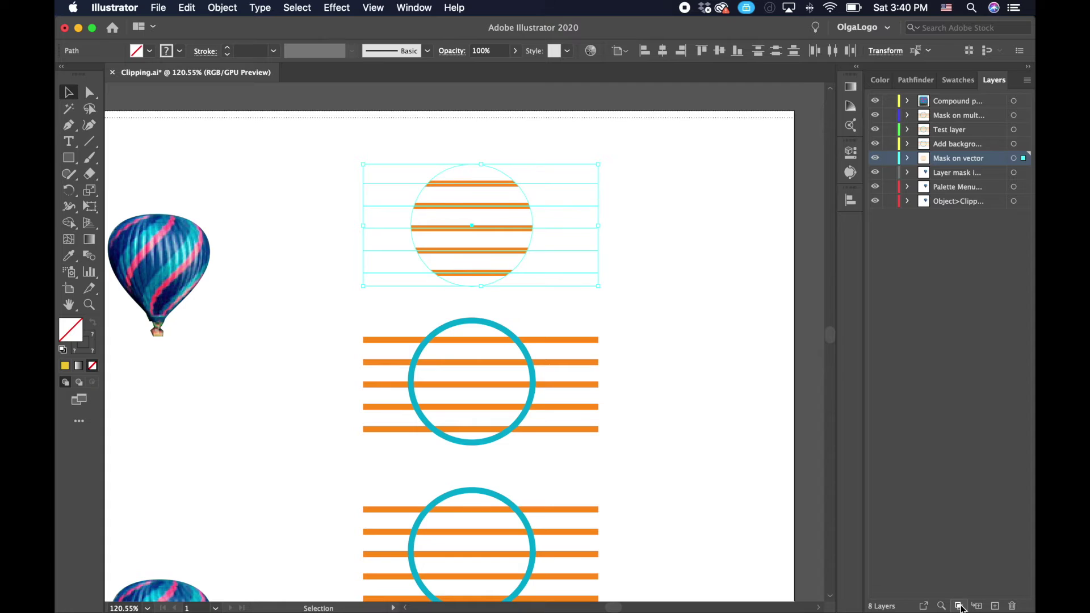
{"action": "left_click", "coordinate": [672, 233]}
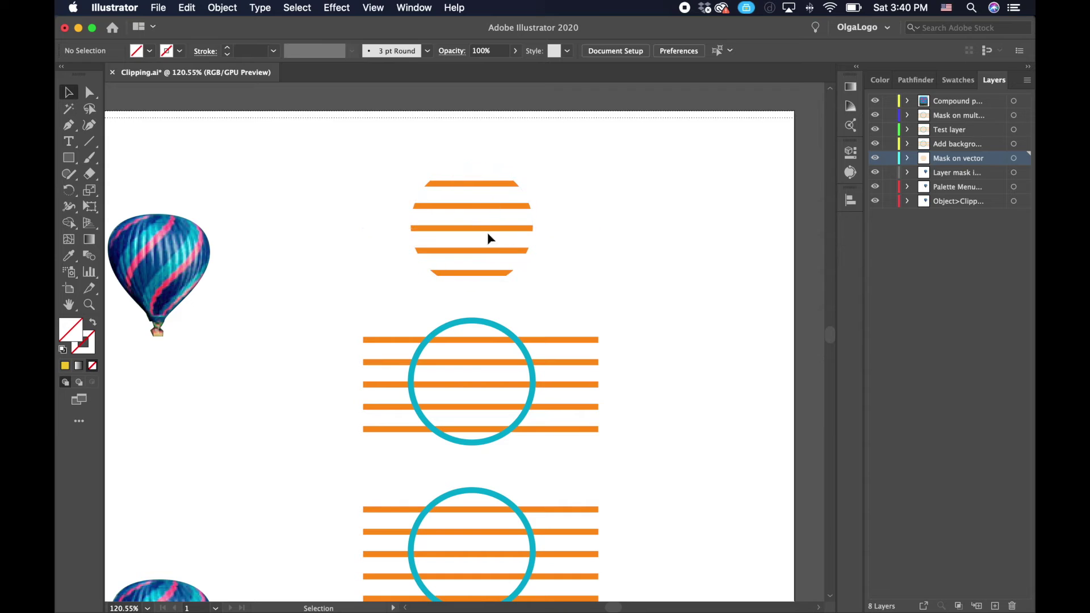
- Select the clipped circle and lines on the Mask on vector layer, fill them with bright yellow, and deselect
{"action": "left_click", "coordinate": [533, 228]}
{"action": "left_click_drag", "start_coordinate": [618, 287], "coordinate": [373, 153]}
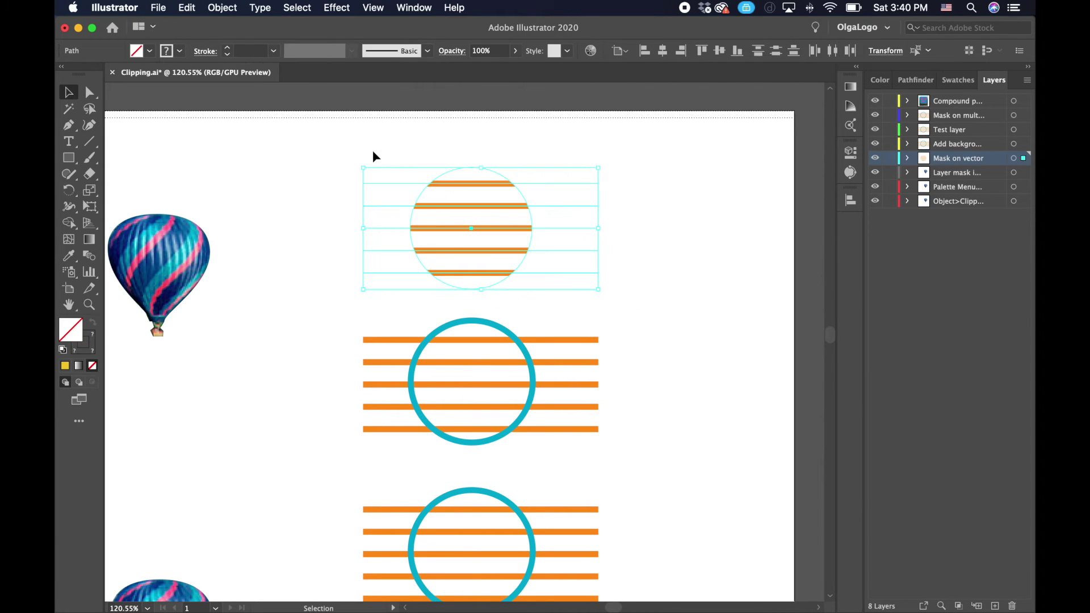
{"action": "double_click", "coordinate": [74, 329]}
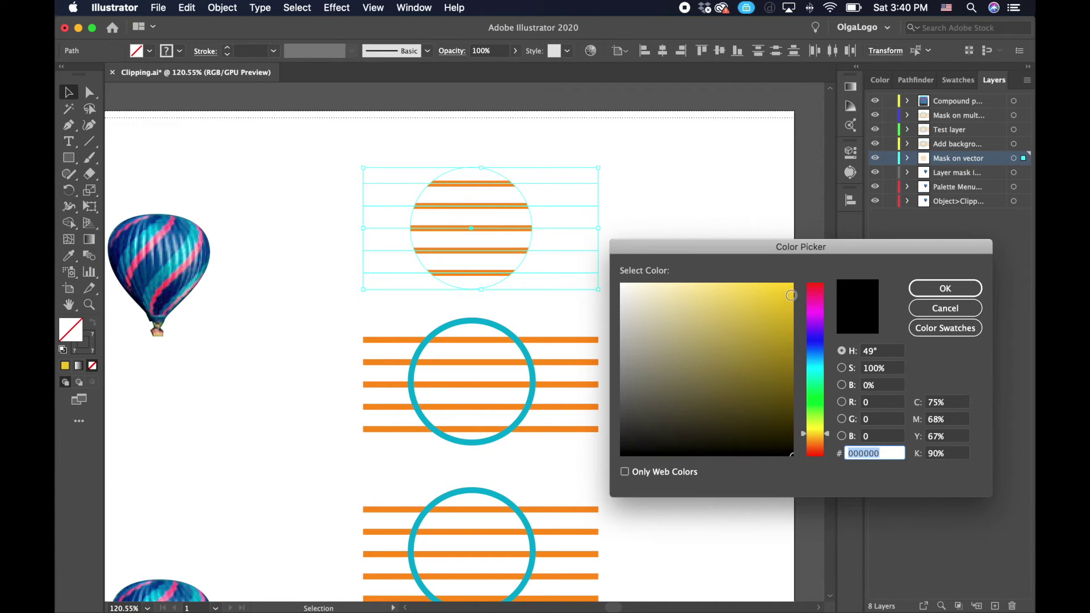
{"action": "left_click", "coordinate": [790, 288]}
{"action": "left_click", "coordinate": [937, 289]}
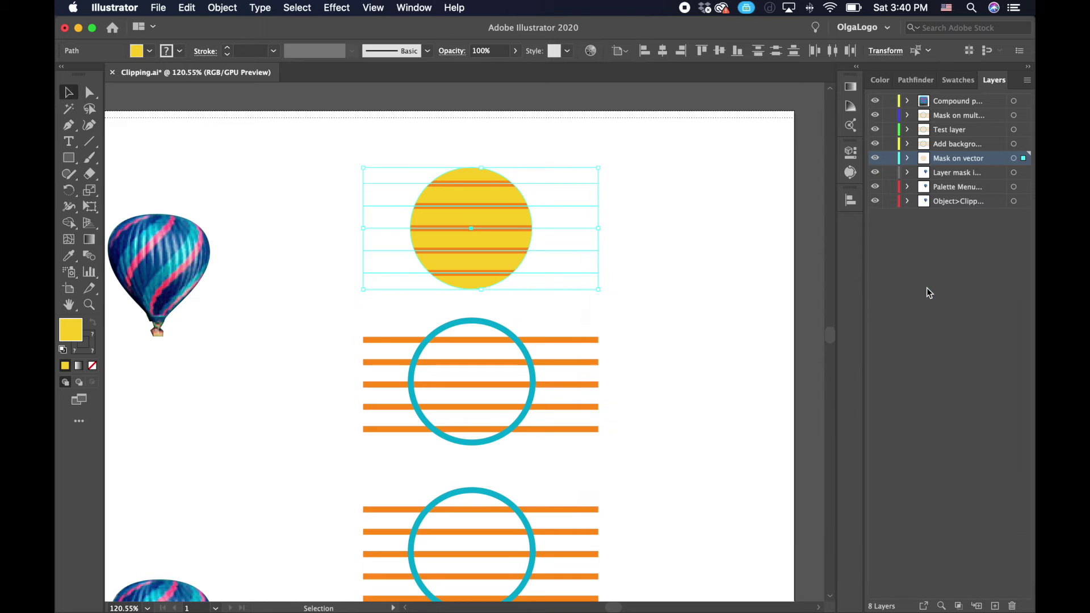
{"action": "left_click", "coordinate": [700, 239]}
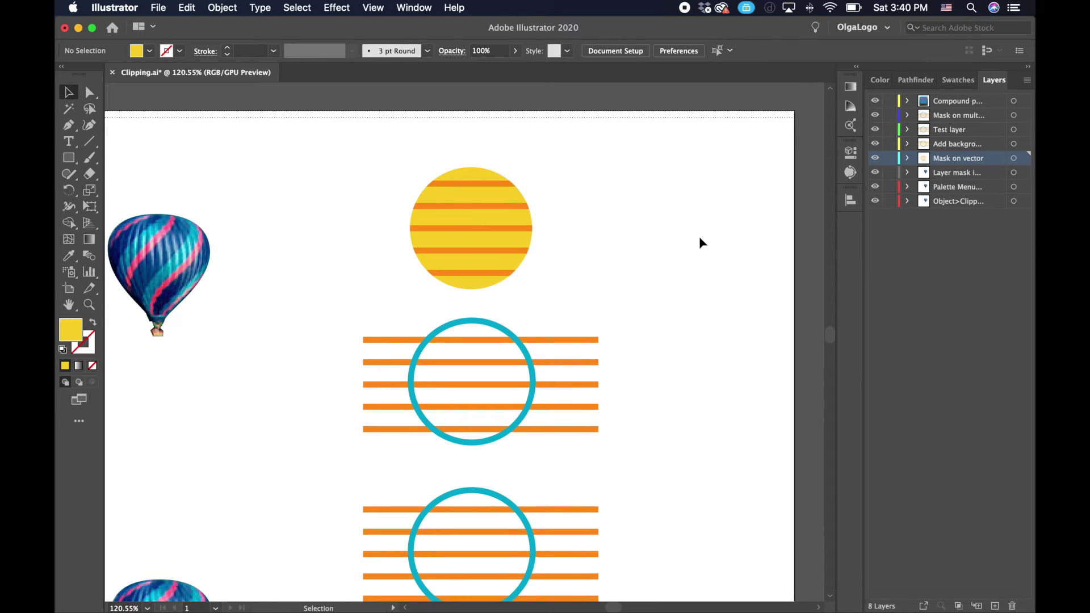
- Undo the yellow fill on the clipped circle artwork
{"action": "scroll", "coordinate": [699, 242], "scroll_direction": "down", "scroll_amount": 4}
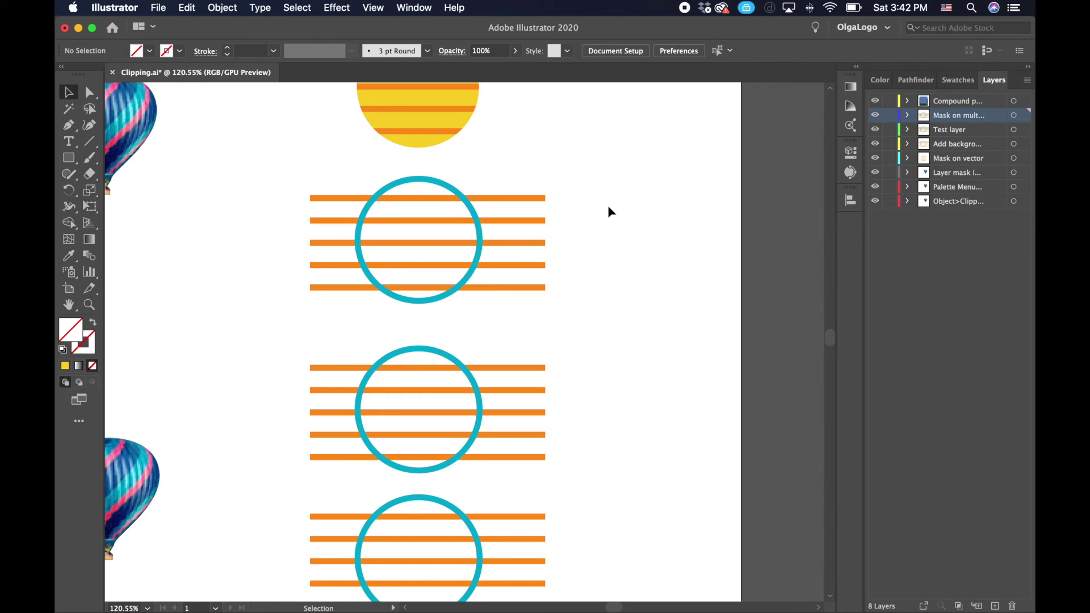
{"action": "key", "text": "super+z"}
{"action": "left_click", "coordinate": [591, 205]}
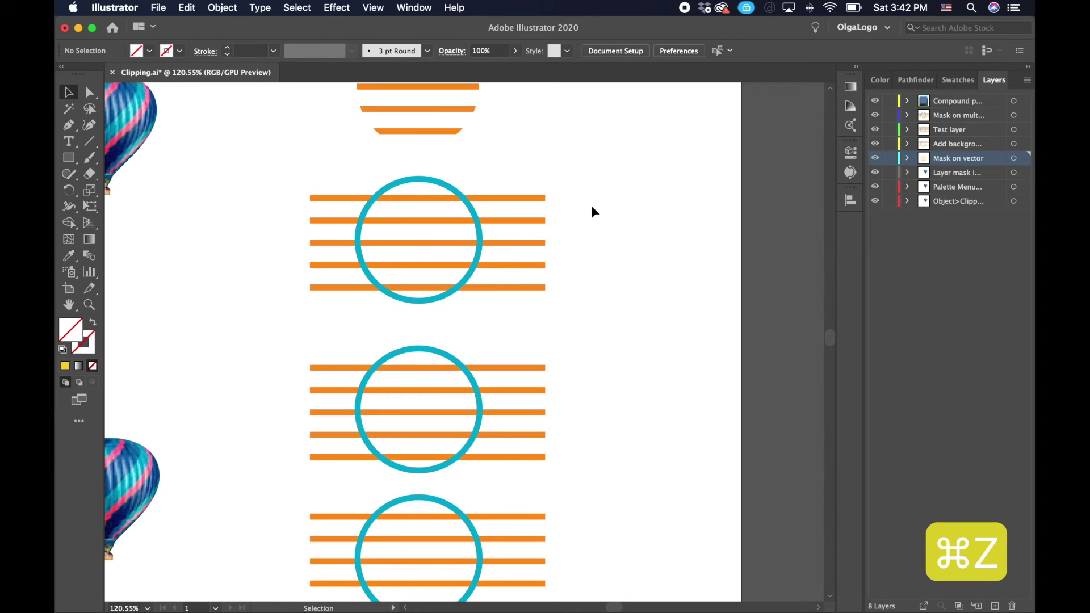
- Reselect the topmost clipped circle and its lines, and give them a yellow fill (f9ca06)
{"action": "scroll", "coordinate": [563, 158], "scroll_direction": "up", "scroll_amount": 5}
{"action": "left_click_drag", "start_coordinate": [314, 173], "coordinate": [522, 284]}
{"action": "double_click", "coordinate": [62, 334]}
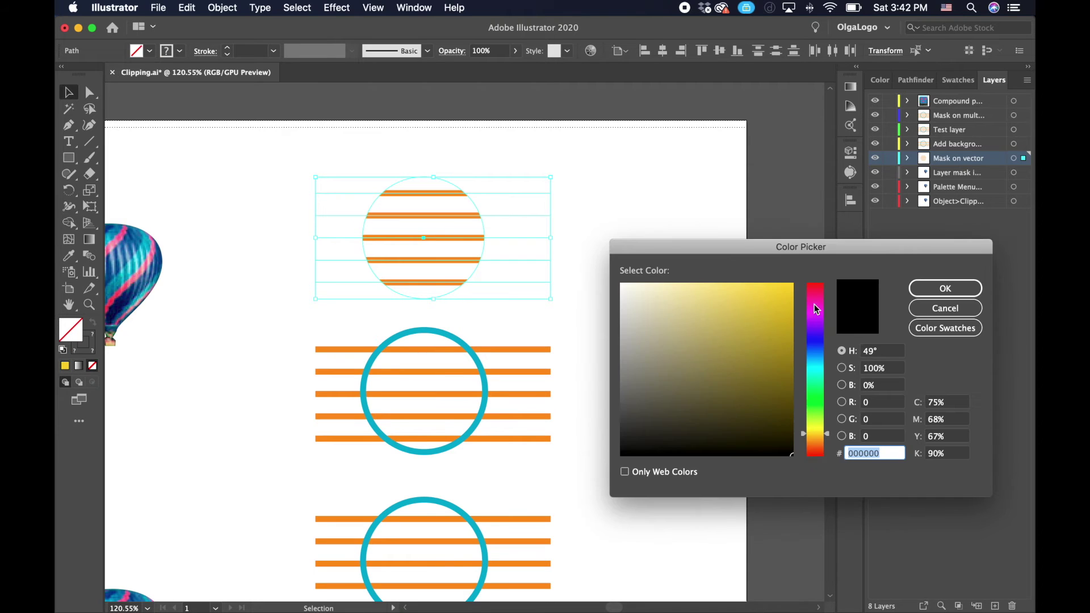
{"action": "left_click", "coordinate": [789, 286]}
{"action": "left_click", "coordinate": [929, 290]}
- Set the stroke of the selected clipped circle and lines to purple (a820ef) and deselect the artwork
{"action": "double_click", "coordinate": [86, 344]}
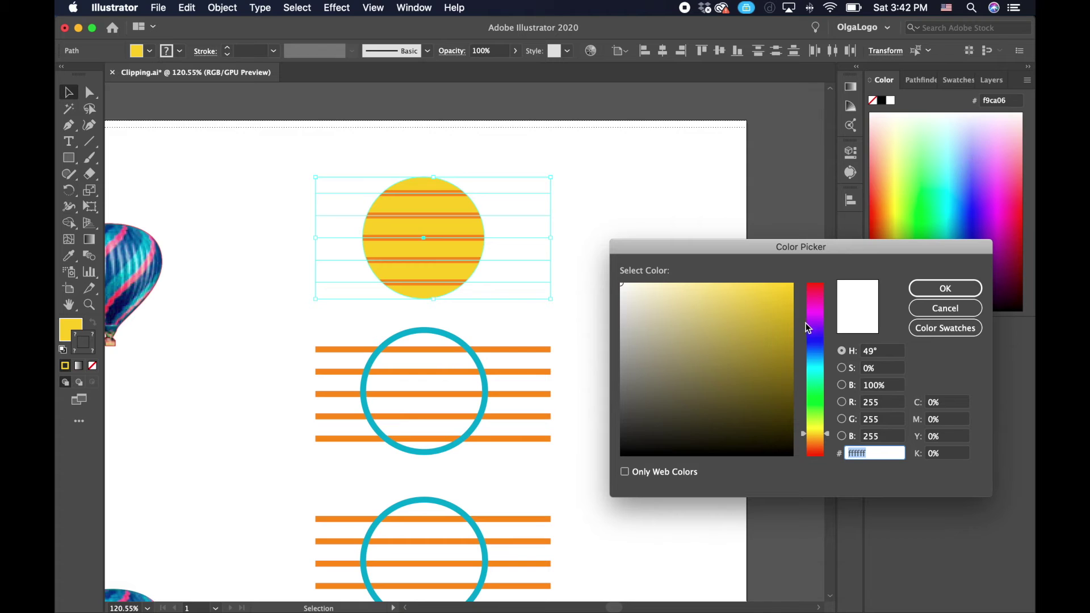
{"action": "left_click", "coordinate": [812, 327]}
{"action": "left_click", "coordinate": [770, 292]}
{"action": "left_click", "coordinate": [945, 288]}
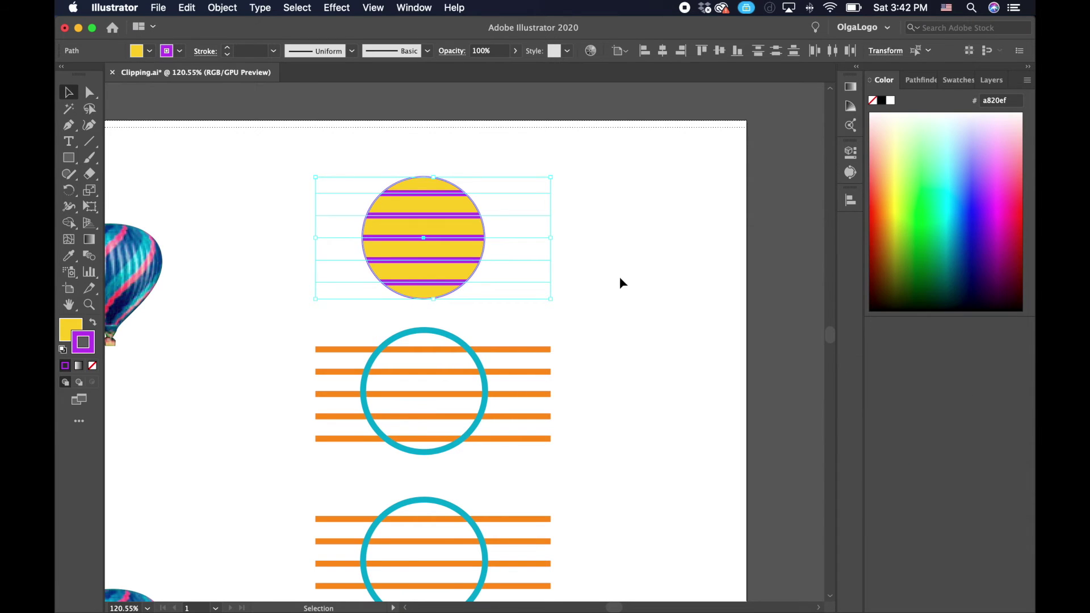
{"action": "left_click", "coordinate": [619, 278]}
{"action": "scroll", "coordinate": [619, 276], "scroll_direction": "down", "scroll_amount": 4}
{"action": "scroll", "coordinate": [619, 276], "scroll_direction": "up", "scroll_amount": 6}
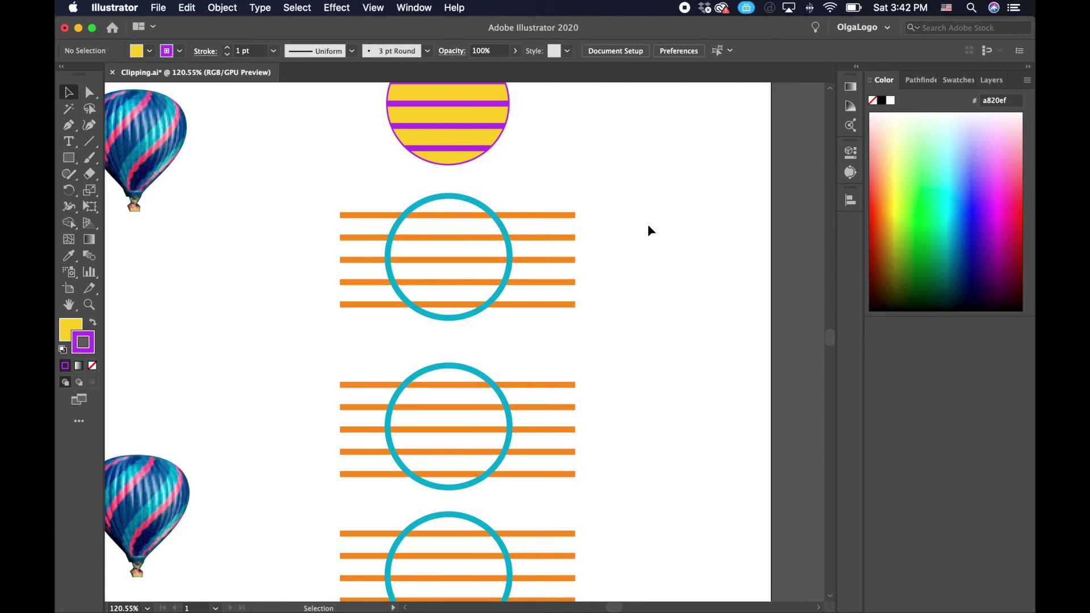
- Highlight the artwork of the Mask on vector and Mask on multiple layers layers, and consult the Canvas lesson's 'Grouped objects move to the same layer' section
{"action": "left_click", "coordinate": [993, 80]}
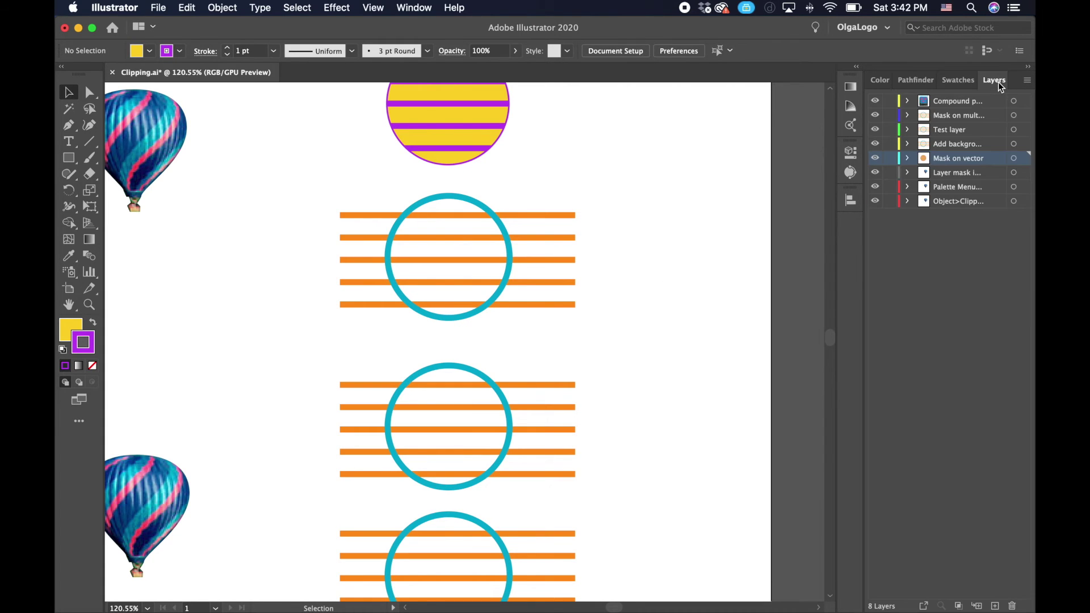
{"action": "left_click", "coordinate": [1013, 159]}
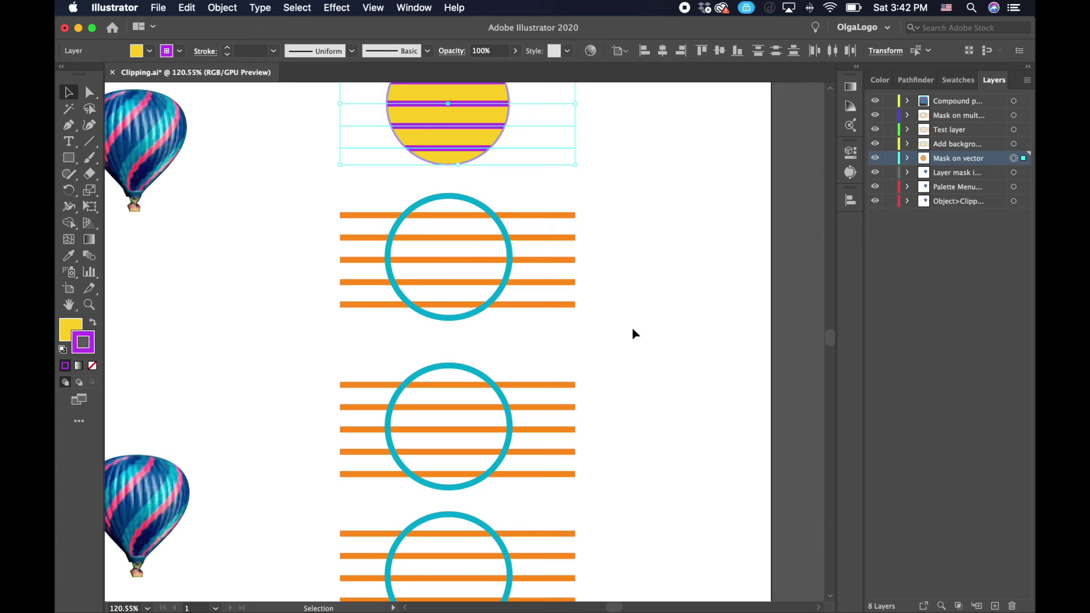
{"action": "left_click", "coordinate": [710, 298]}
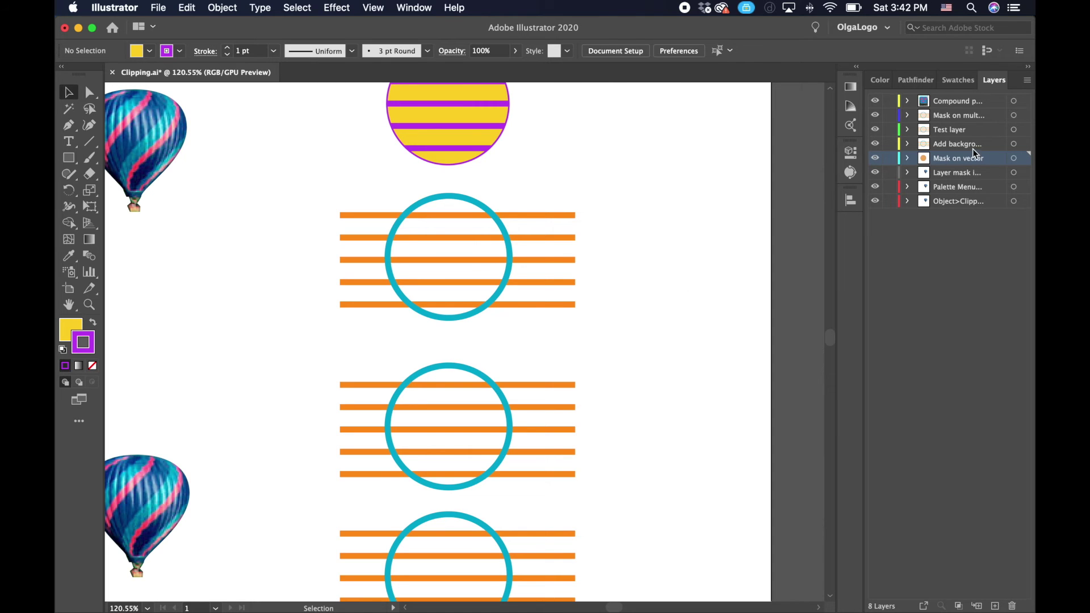
{"action": "left_click", "coordinate": [959, 116]}
{"action": "left_click", "coordinate": [1015, 116]}
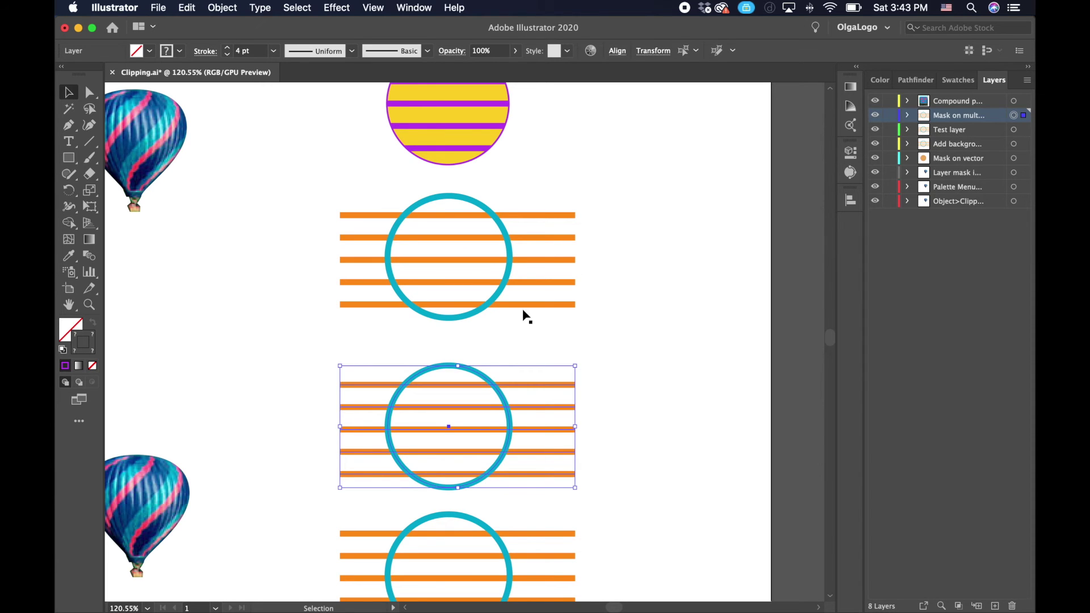
{"action": "key", "text": "super+Tab"}
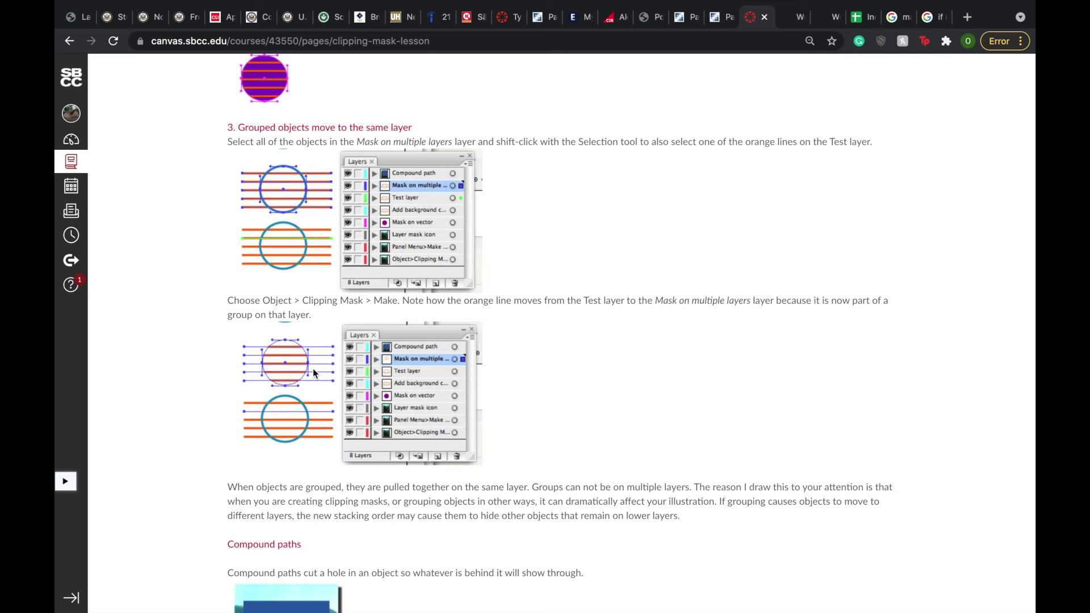
{"action": "key", "text": "super+Tab"}
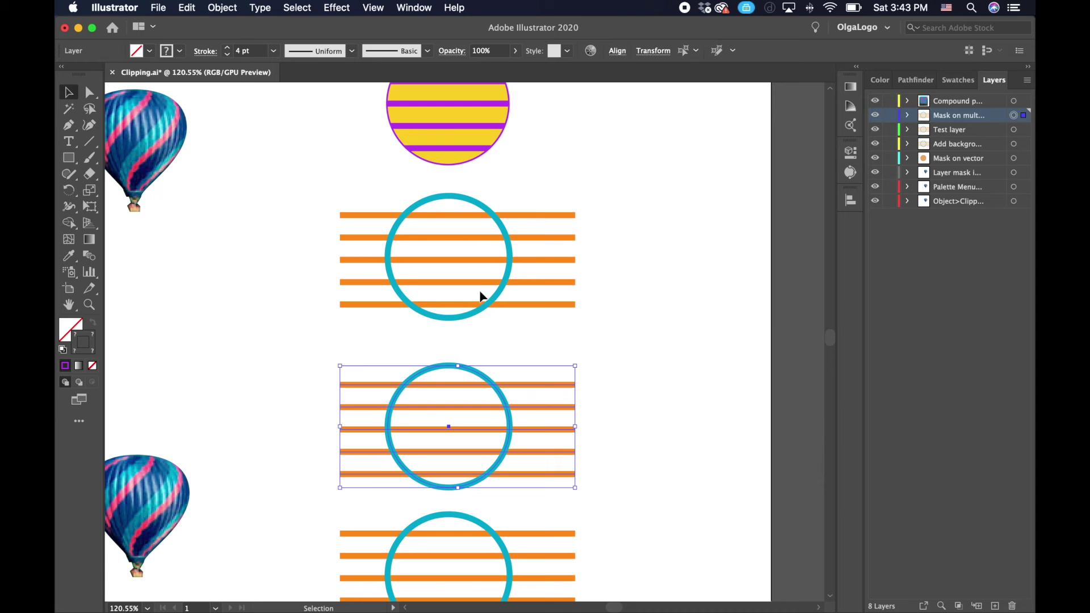
- Select the circle and five lines on the Mask on multiple layers layer, plus the second orange line from the top on the Test layer
{"action": "left_click", "coordinate": [511, 245]}
{"action": "scroll", "coordinate": [445, 523], "scroll_direction": "down", "scroll_amount": 1}
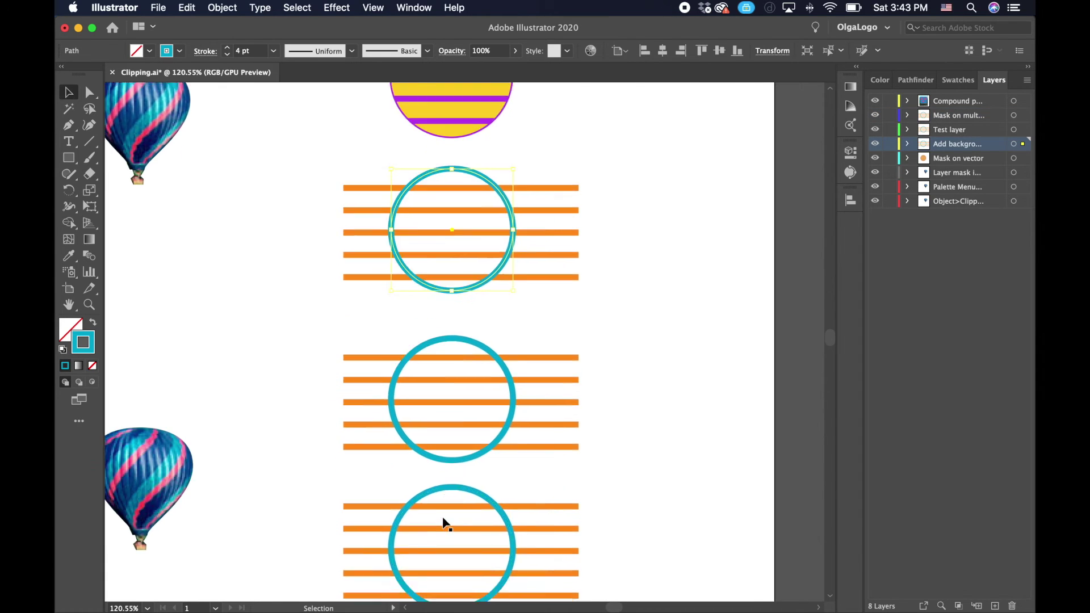
{"action": "scroll", "coordinate": [446, 524], "scroll_direction": "down", "scroll_amount": 2}
{"action": "left_click", "coordinate": [518, 449]}
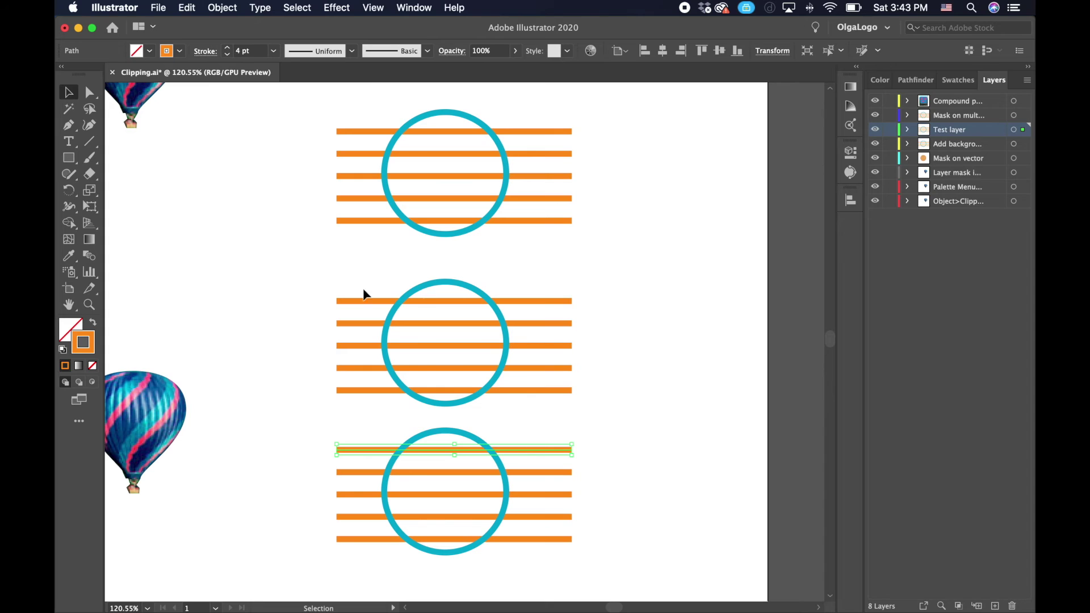
{"action": "left_click_drag", "start_coordinate": [294, 291], "coordinate": [623, 389]}
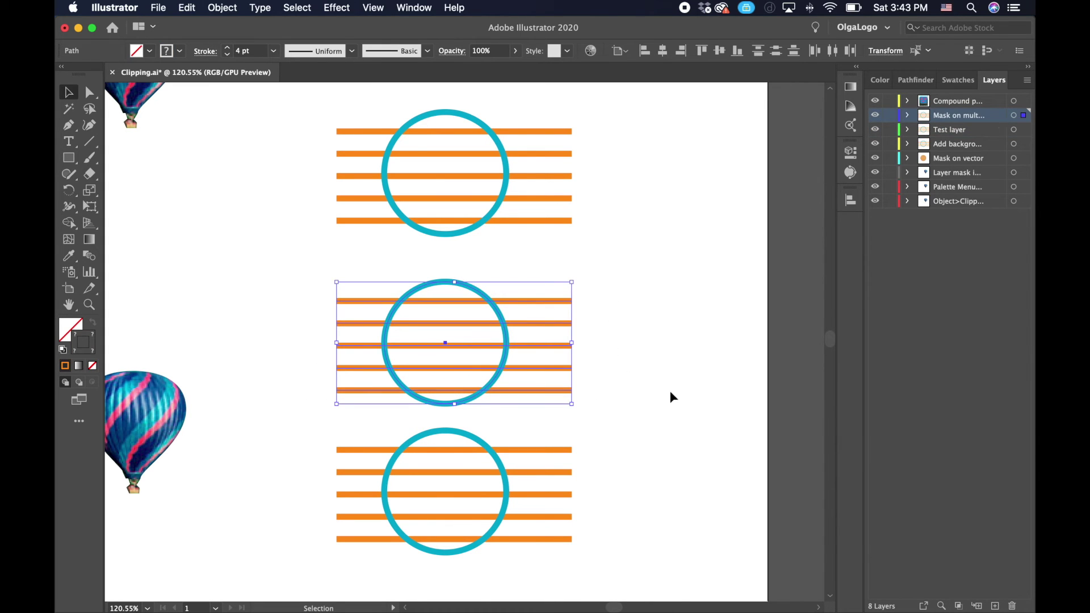
{"action": "left_click", "coordinate": [540, 475], "text": "shift"}
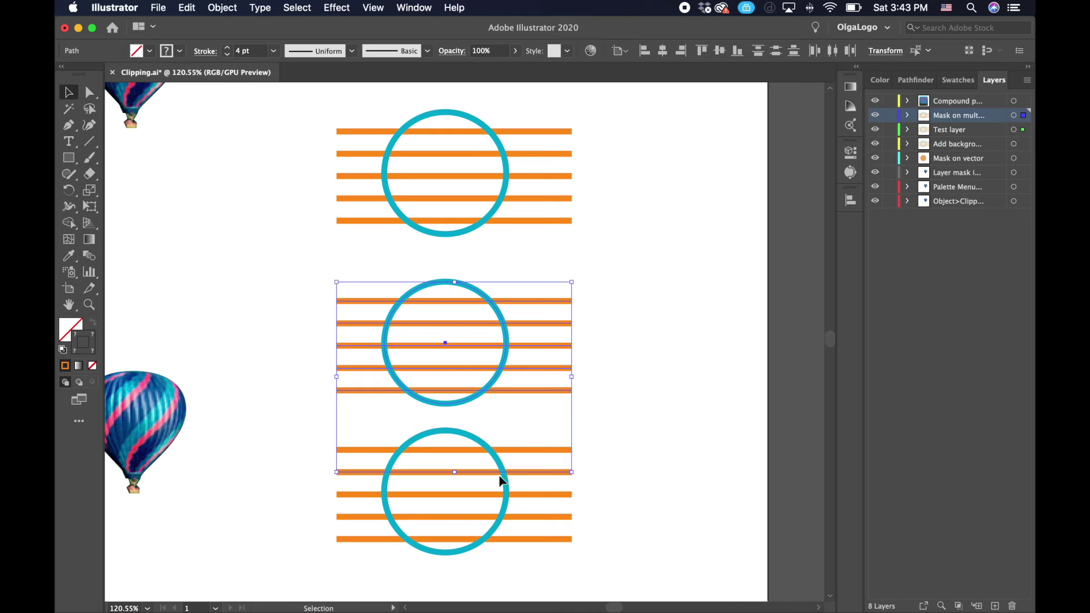
- Make a clipping mask from the selected circle and orange lines of both layers, and deselect the clip group
{"action": "scroll", "coordinate": [514, 478], "scroll_direction": "down", "scroll_amount": 2}
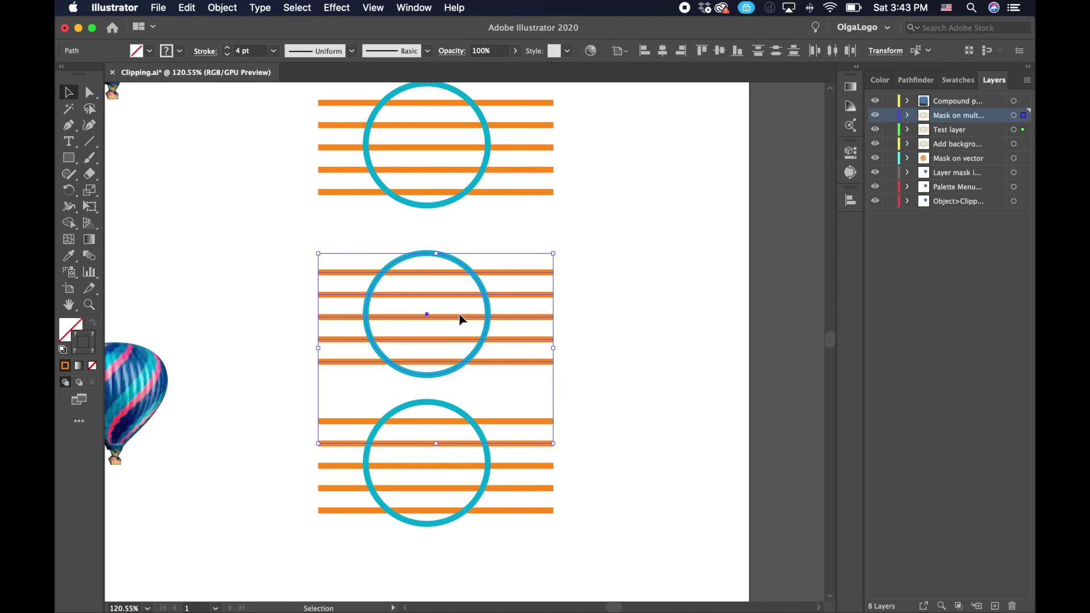
{"action": "left_click", "coordinate": [222, 7]}
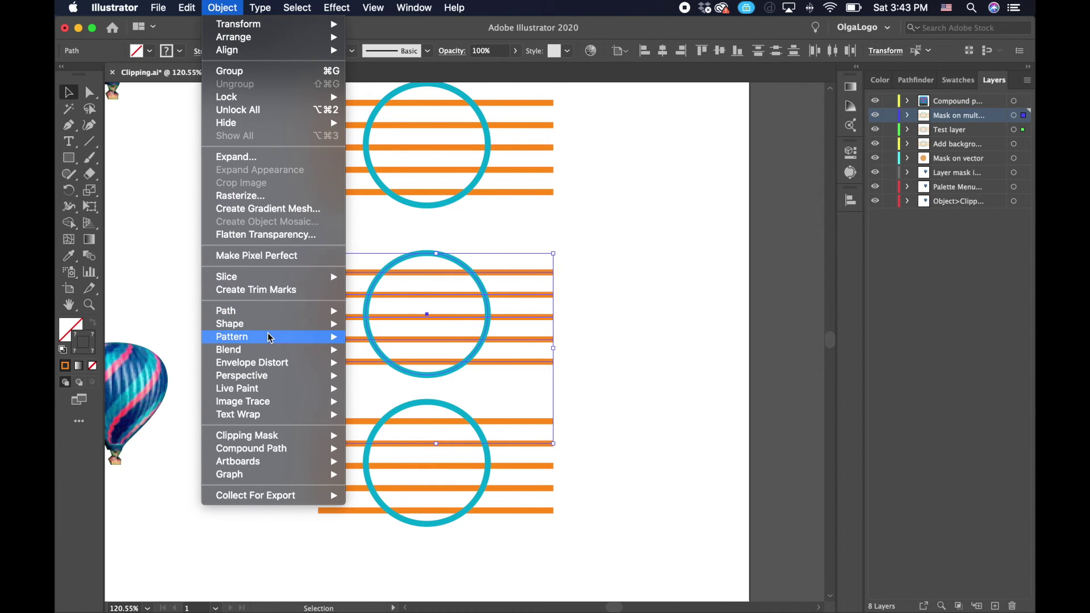
{"action": "mouse_move", "coordinate": [279, 435]}
{"action": "left_click", "coordinate": [395, 435]}
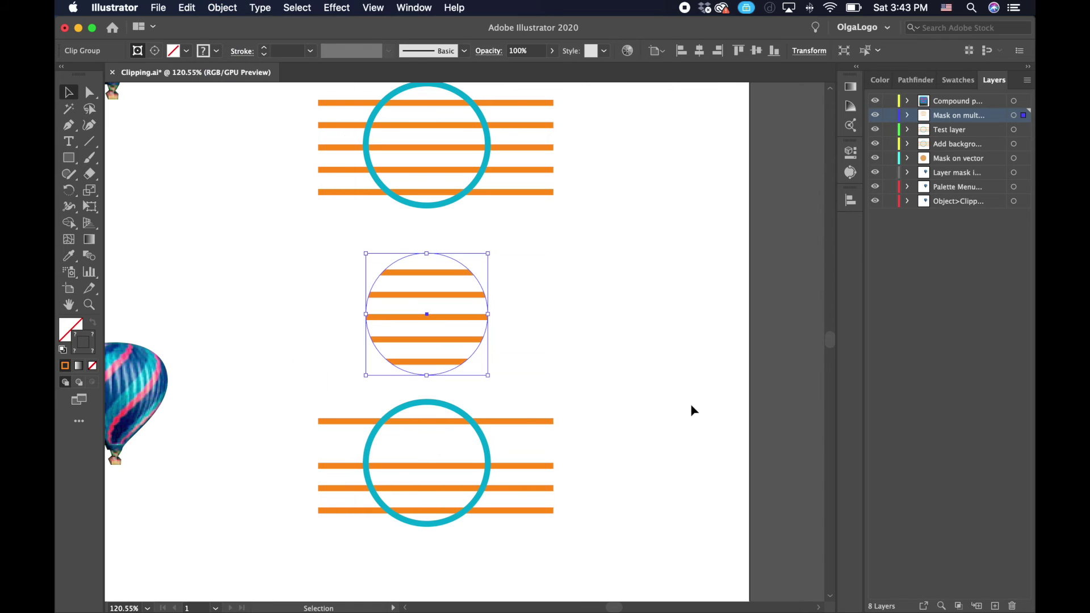
{"action": "left_click", "coordinate": [693, 408]}
{"action": "scroll", "coordinate": [692, 408], "scroll_direction": "up", "scroll_amount": 2}
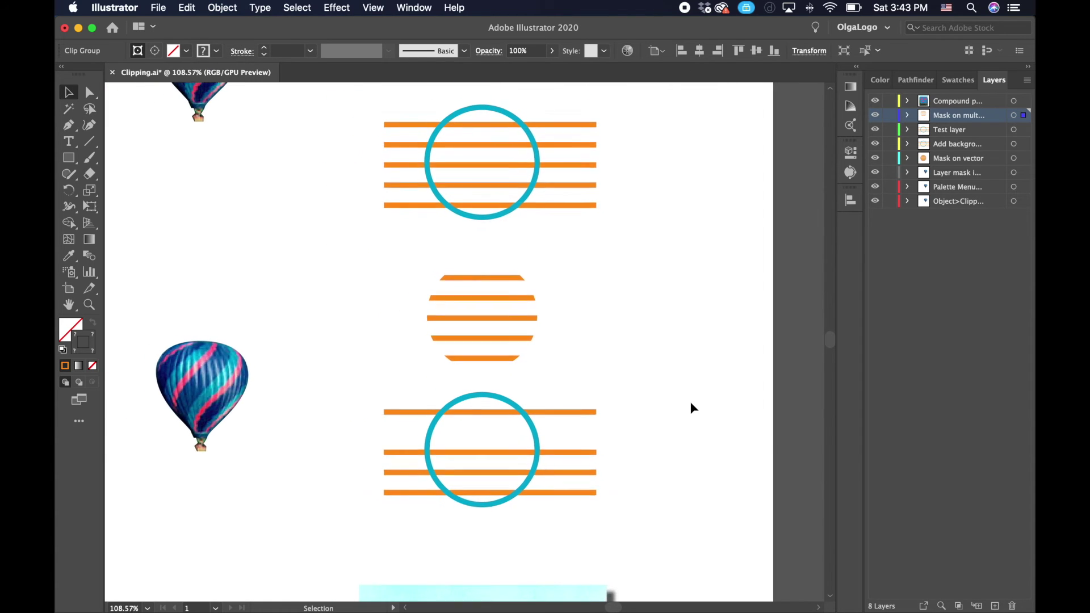
{"action": "scroll", "coordinate": [693, 408], "scroll_direction": "up", "scroll_amount": 1}
{"action": "key", "text": "super+z"}
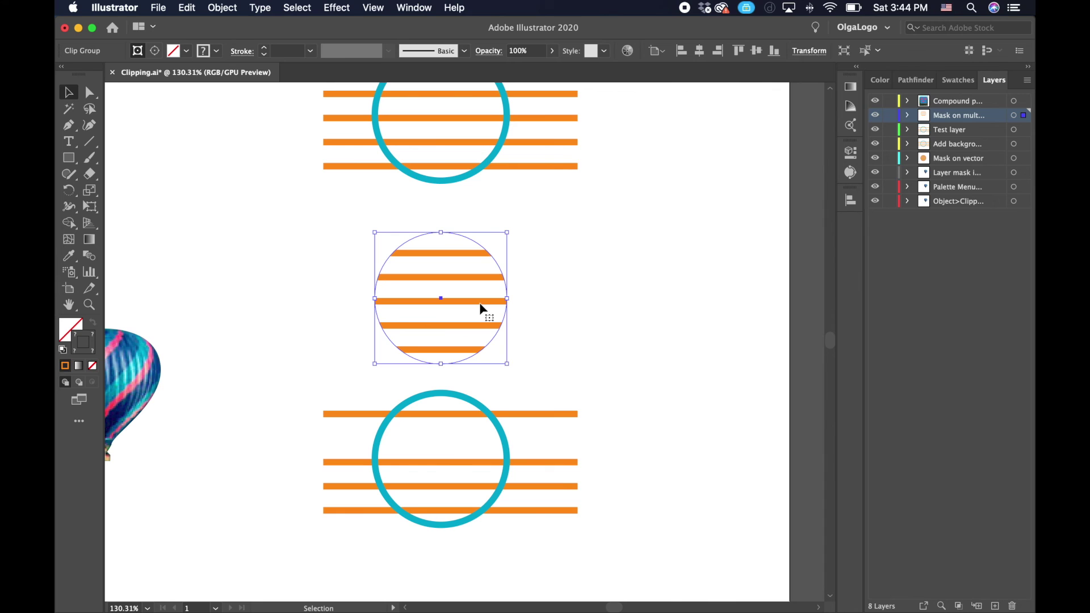
{"action": "left_click", "coordinate": [595, 302]}
{"action": "scroll", "coordinate": [595, 302], "scroll_direction": "down", "scroll_amount": 4}
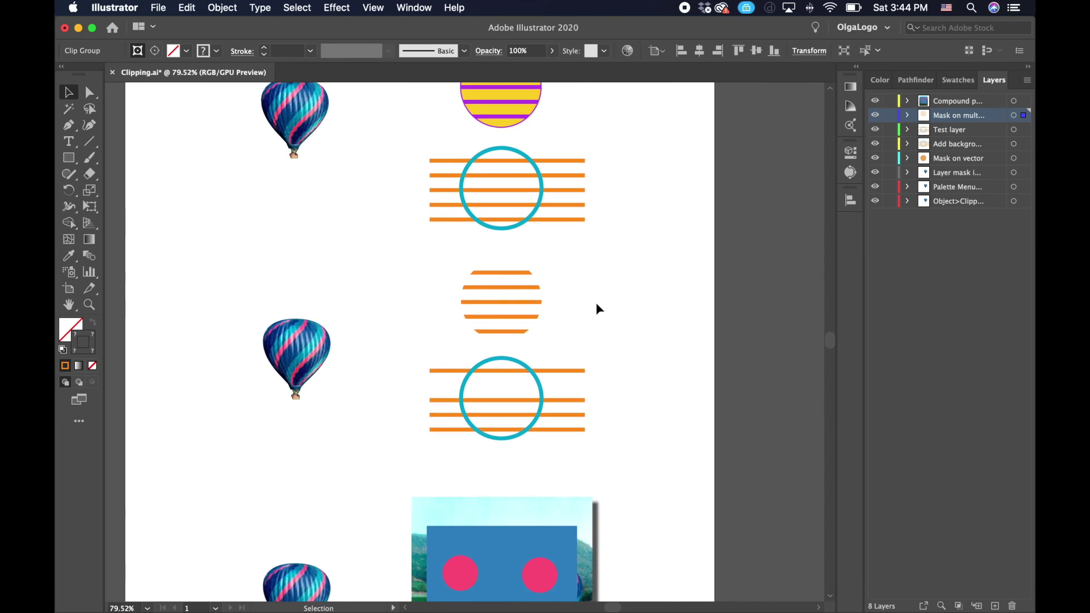
{"action": "scroll", "coordinate": [595, 302], "scroll_direction": "up", "scroll_amount": 4}
{"action": "key", "text": "super+z"}
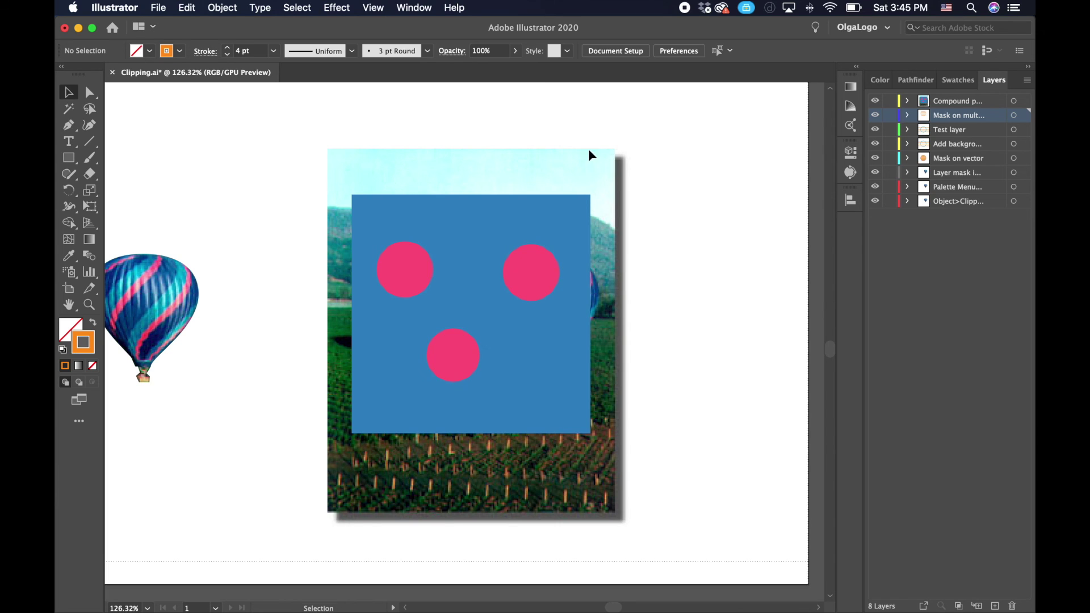
- Select the blue square and its three pink circles over the landscape photo and make them a compound path
{"action": "scroll", "coordinate": [693, 423], "scroll_direction": "down", "scroll_amount": 2}
{"action": "scroll", "coordinate": [693, 422], "scroll_direction": "right", "scroll_amount": 2}
{"action": "scroll", "coordinate": [693, 422], "scroll_direction": "up", "scroll_amount": 2}
{"action": "scroll", "coordinate": [693, 422], "scroll_direction": "left", "scroll_amount": 1}
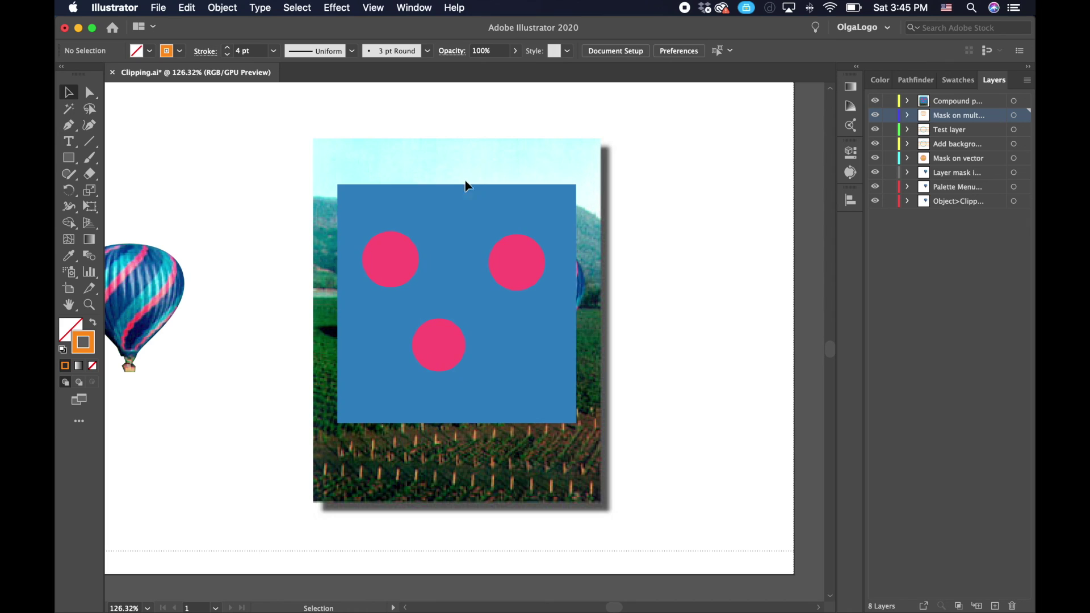
{"action": "left_click", "coordinate": [461, 214]}
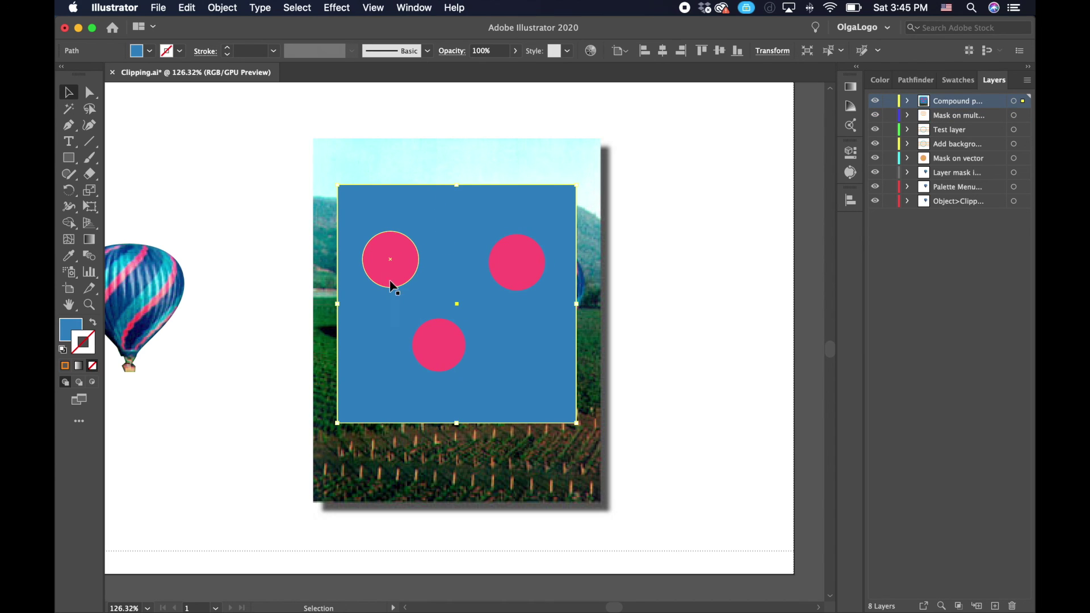
{"action": "left_click", "coordinate": [392, 252], "text": "shift"}
{"action": "left_click", "coordinate": [439, 344], "text": "shift"}
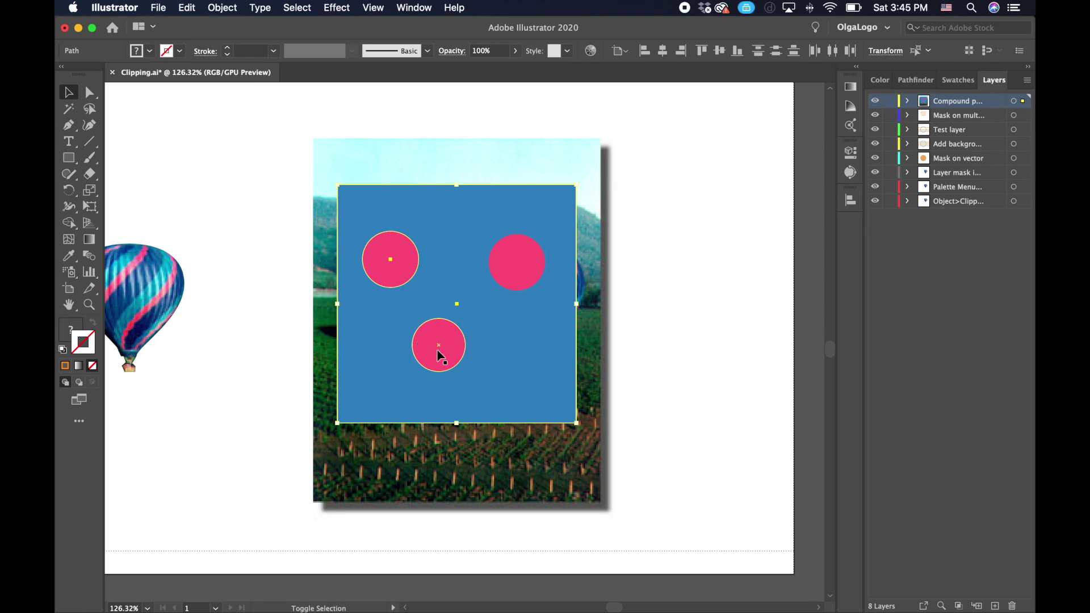
{"action": "left_click", "coordinate": [524, 273], "text": "shift"}
{"action": "left_click", "coordinate": [222, 8]}
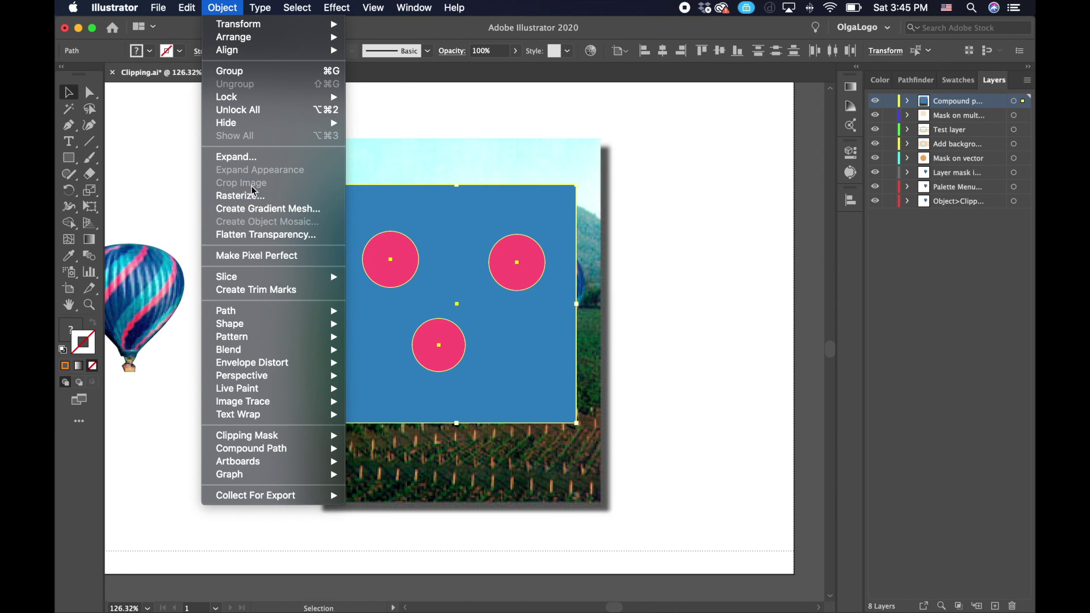
{"action": "mouse_move", "coordinate": [280, 454]}
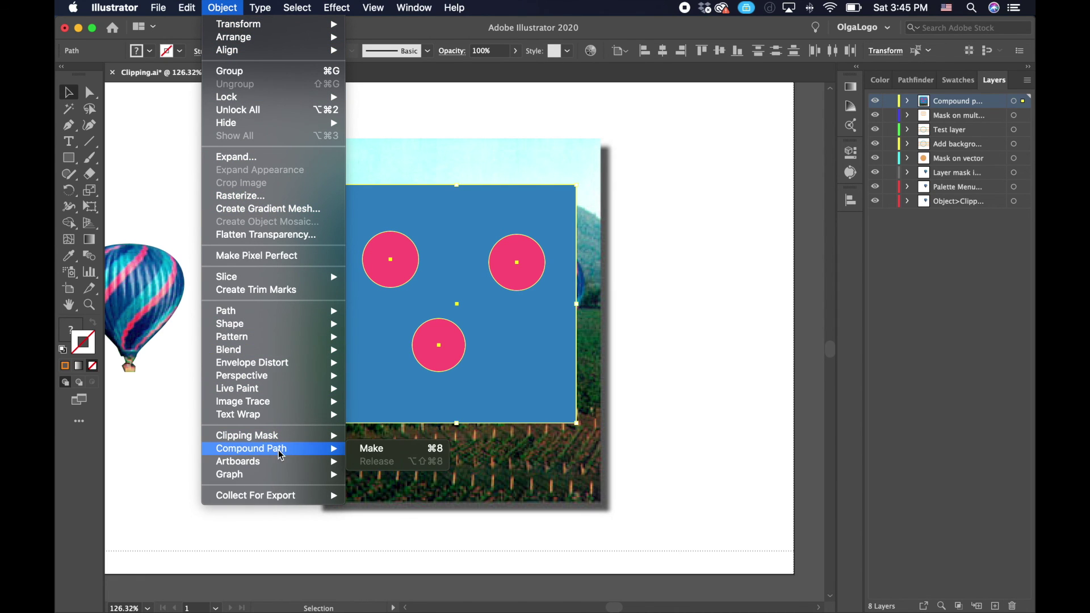
{"action": "left_click", "coordinate": [371, 451]}
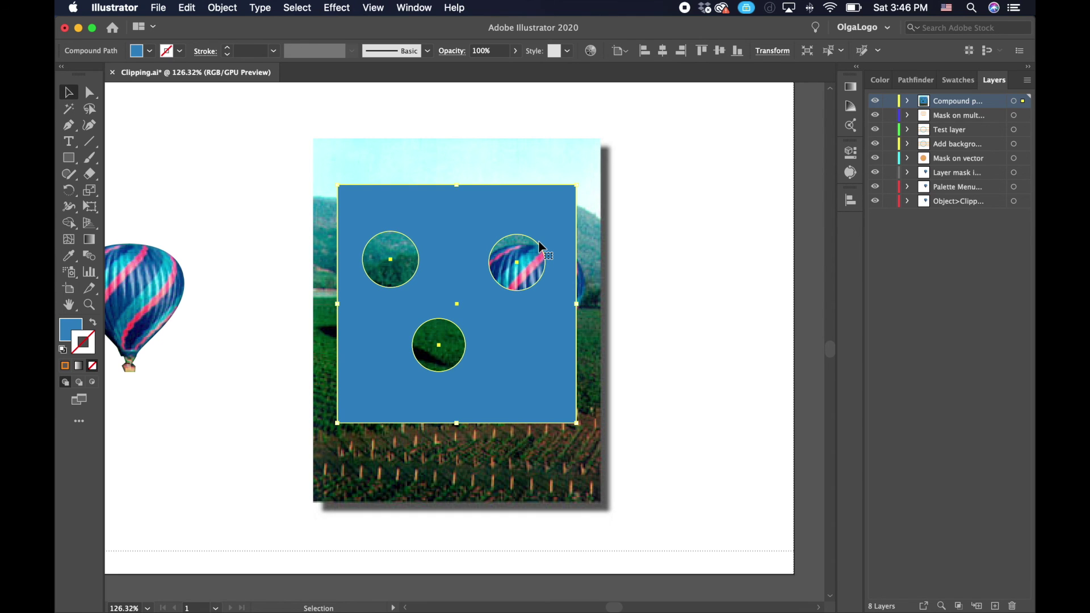
- Deselect the compound path and review the finished balloons, clipped line artwork and compound path across the artboard
{"action": "scroll", "coordinate": [545, 248], "scroll_direction": "down", "scroll_amount": 5}
{"action": "scroll", "coordinate": [546, 242], "scroll_direction": "down", "scroll_amount": 4}
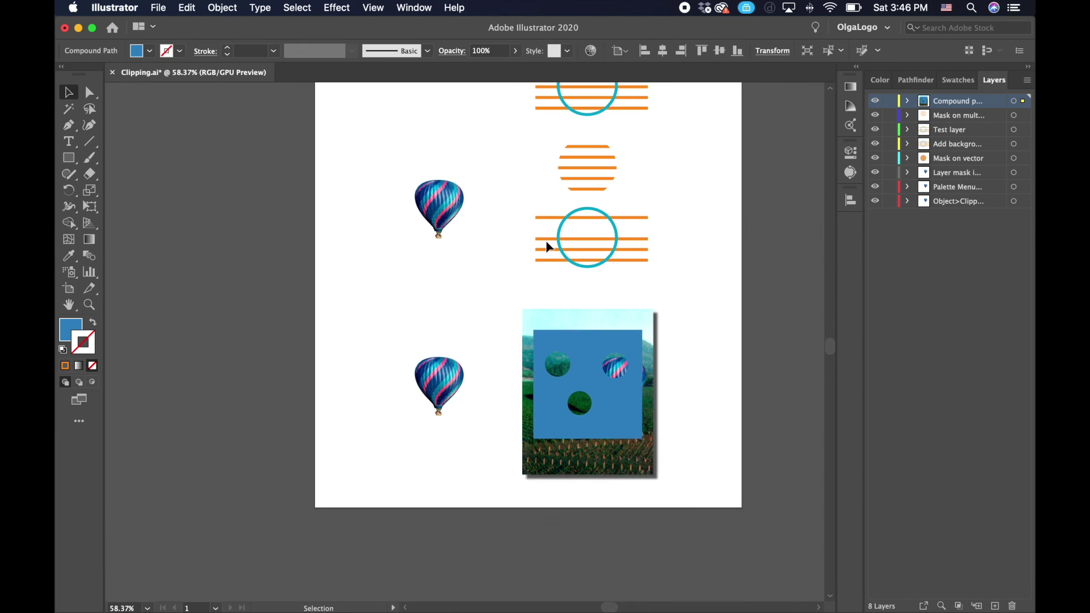
{"action": "scroll", "coordinate": [547, 242], "scroll_direction": "down", "scroll_amount": 3}
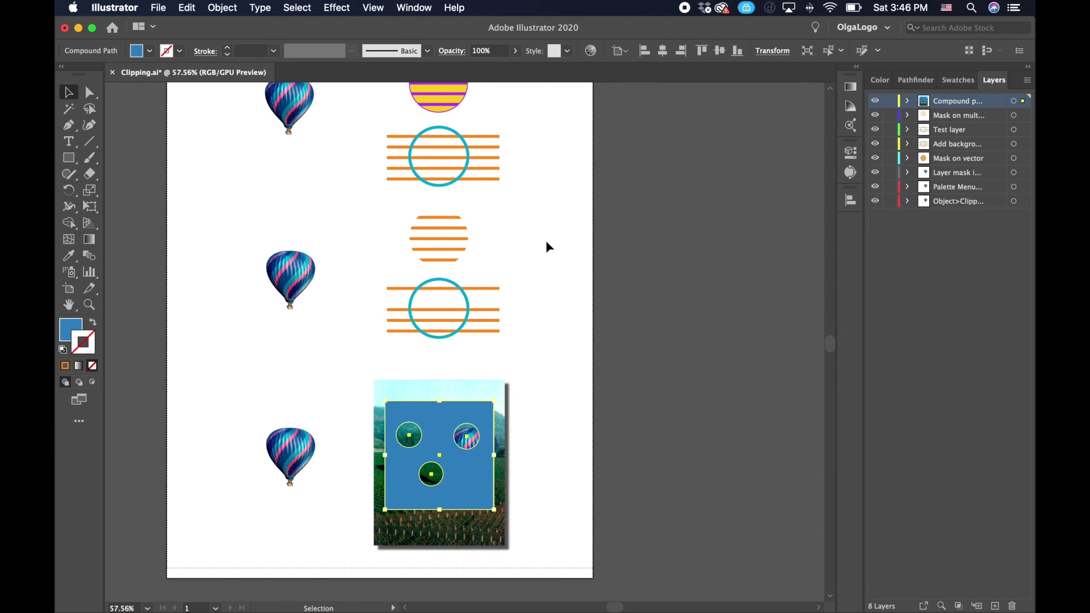
{"action": "scroll", "coordinate": [547, 242], "scroll_direction": "down", "scroll_amount": 2}
{"action": "scroll", "coordinate": [546, 242], "scroll_direction": "left", "scroll_amount": 2}
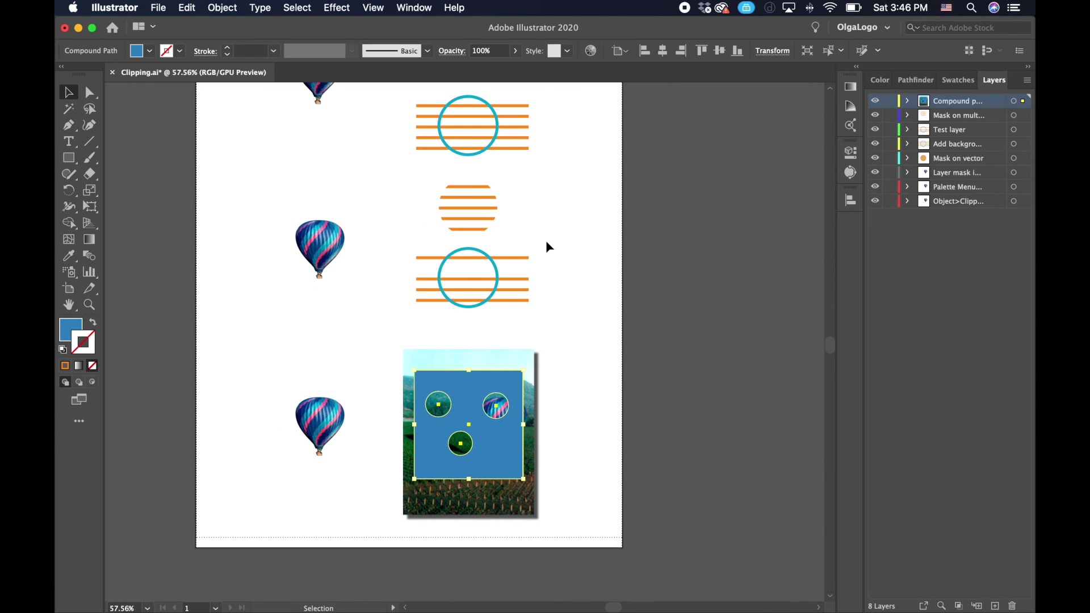
{"action": "scroll", "coordinate": [546, 240], "scroll_direction": "up", "scroll_amount": 1}
{"action": "scroll", "coordinate": [546, 241], "scroll_direction": "left", "scroll_amount": 1}
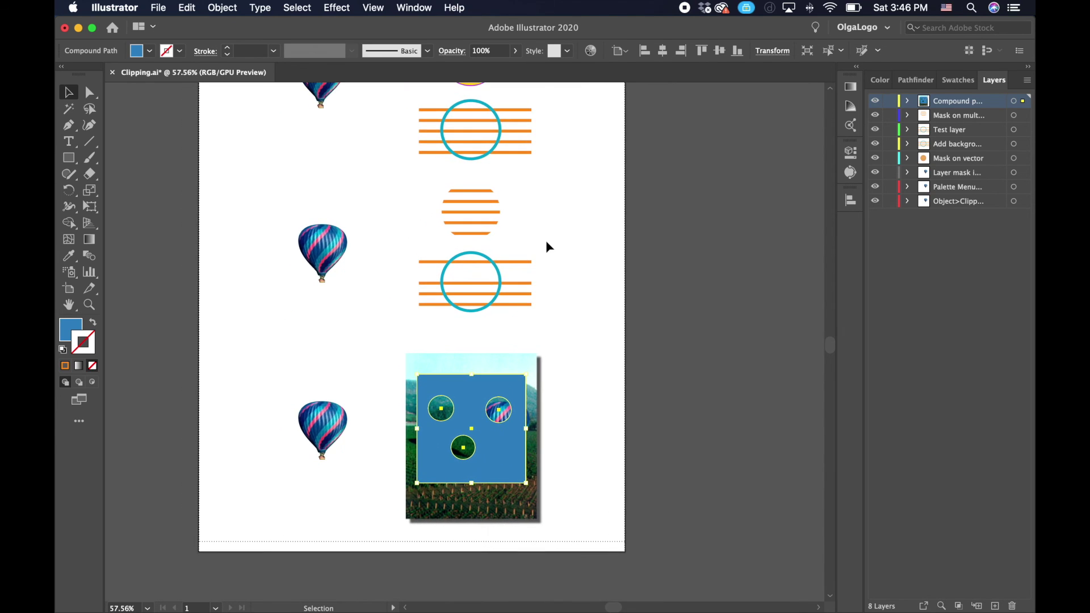
{"action": "left_click", "coordinate": [587, 259]}
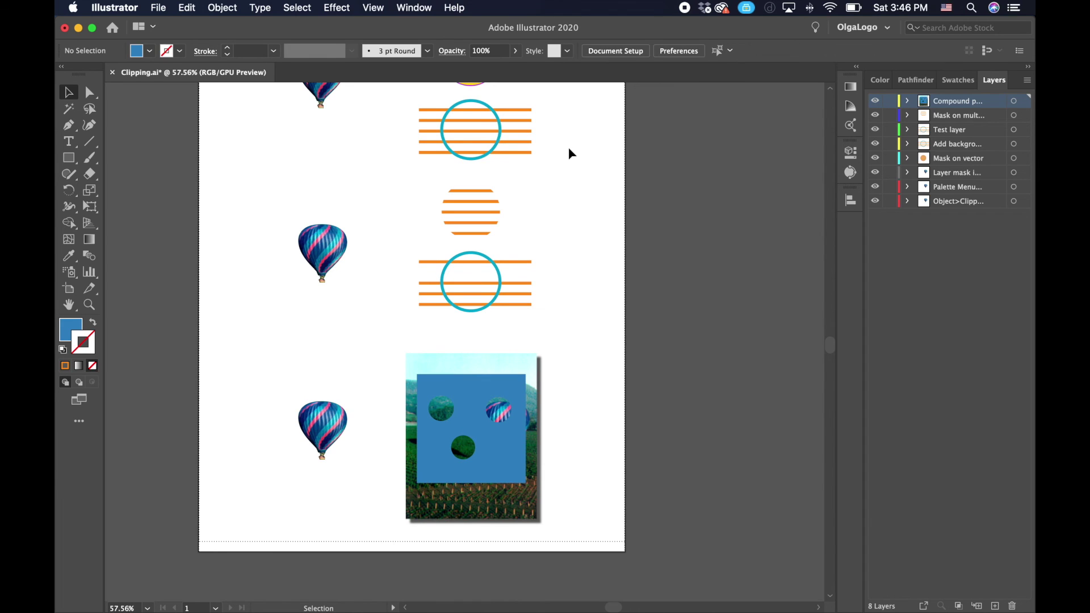
{"action": "scroll", "coordinate": [571, 153], "scroll_direction": "up", "scroll_amount": 4}
{"action": "scroll", "coordinate": [570, 154], "scroll_direction": "left", "scroll_amount": 2}
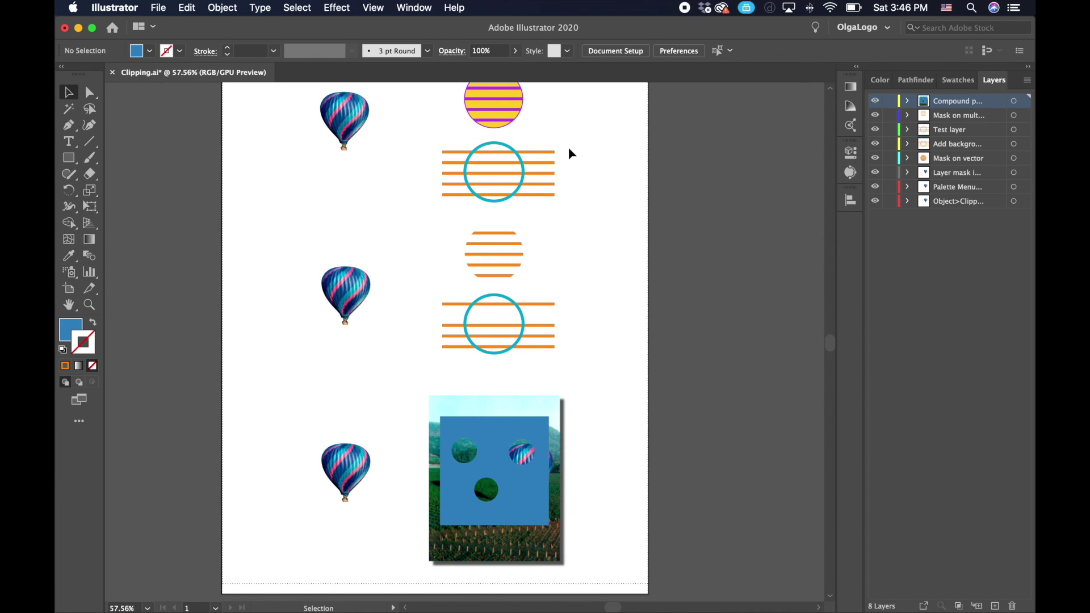